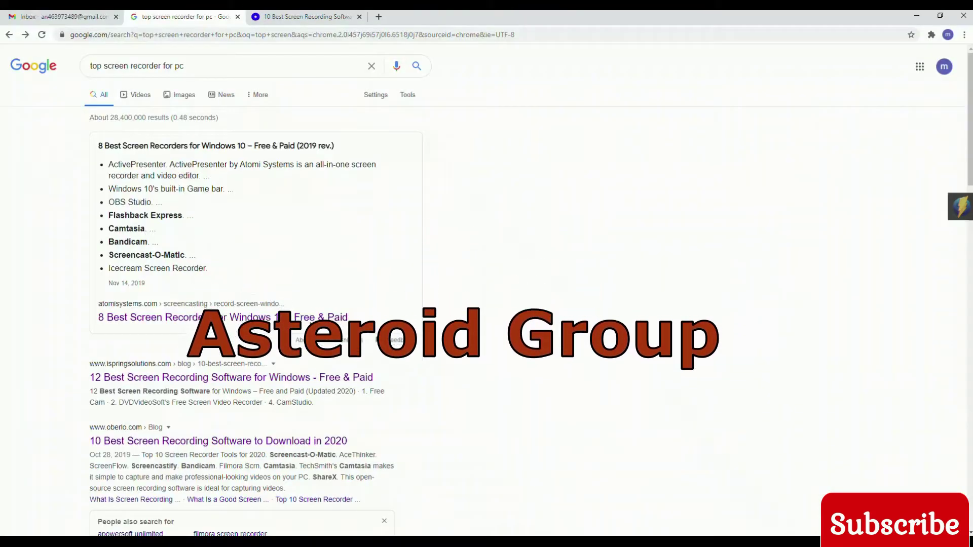
Search Google for 'top screen recorder for pc' and switch to the Oberlo article tab
{"action": "left_click", "coordinate": [204, 67]}
{"action": "key", "text": "Return"}
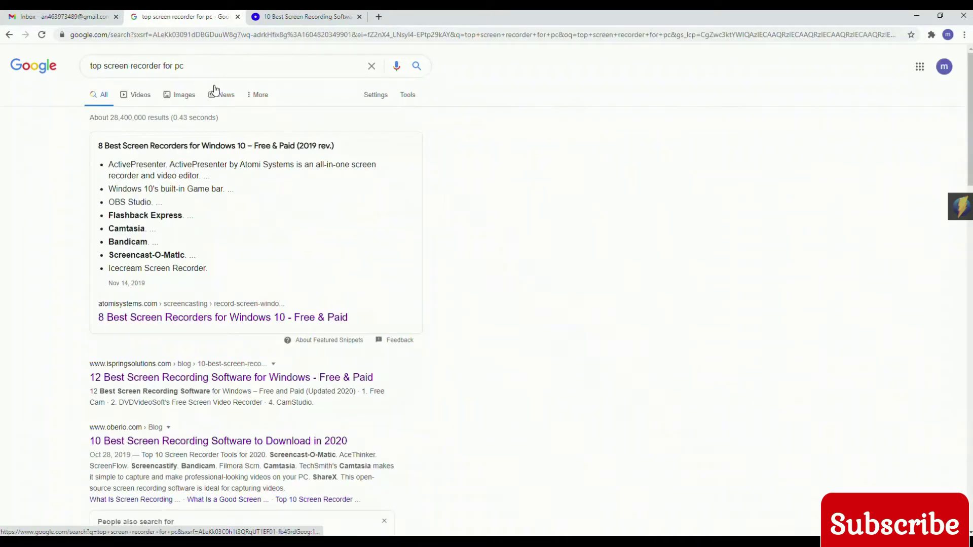
{"action": "scroll", "coordinate": [318, 222], "scroll_direction": "down", "scroll_amount": 1}
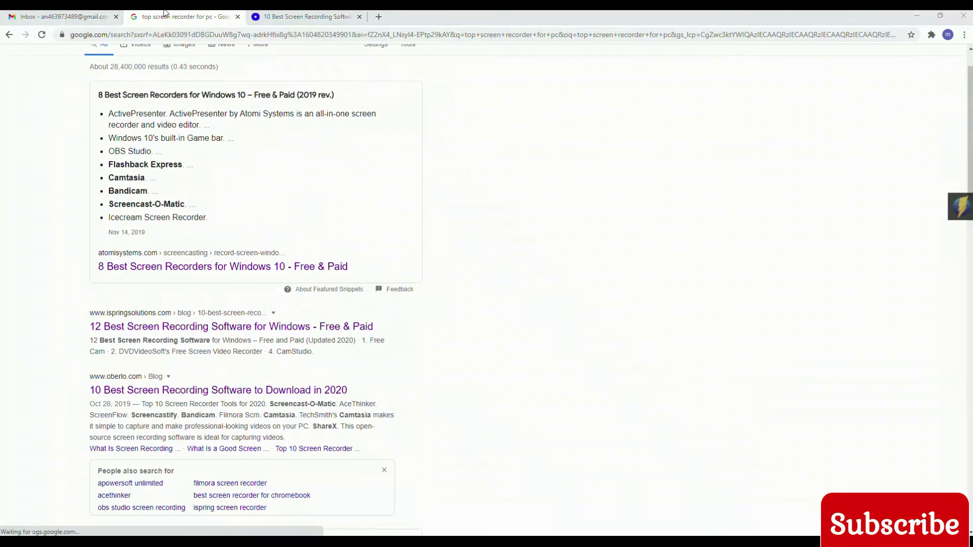
{"action": "left_click", "coordinate": [283, 16]}
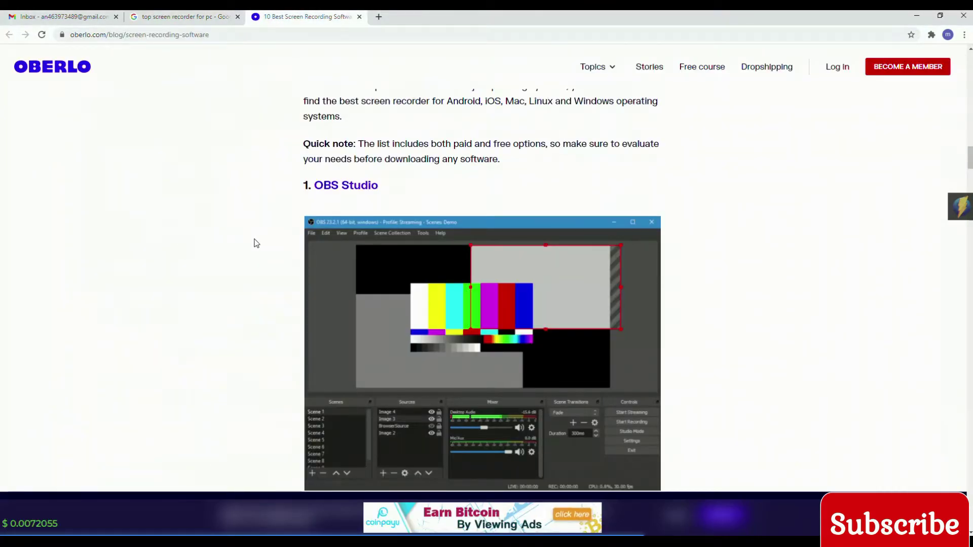
{"action": "scroll", "coordinate": [275, 258], "scroll_direction": "down", "scroll_amount": 3}
{"action": "scroll", "coordinate": [270, 275], "scroll_direction": "down", "scroll_amount": 2}
{"action": "scroll", "coordinate": [271, 274], "scroll_direction": "down", "scroll_amount": 4}
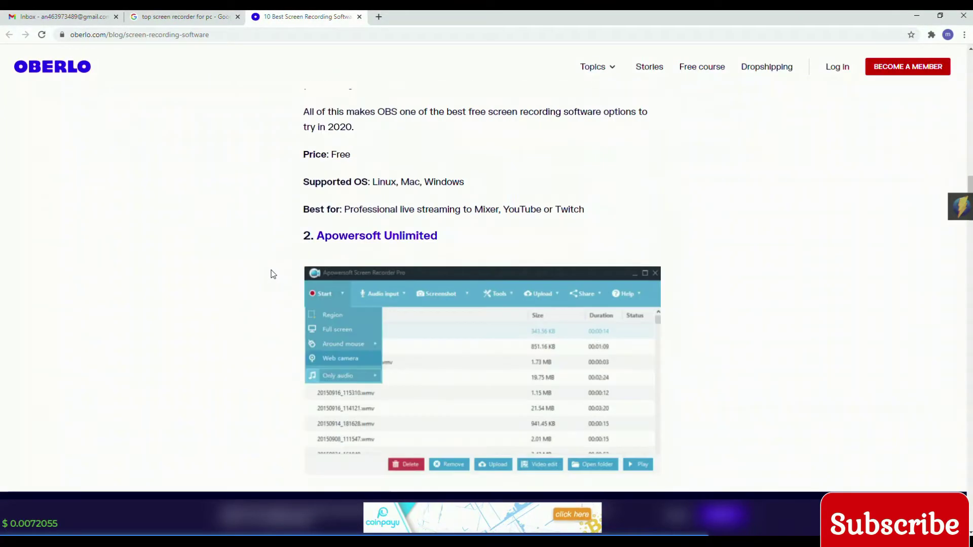
Highlight the Apowersoft Unlimited heading in the Oberlo article
{"action": "left_click", "coordinate": [440, 230]}
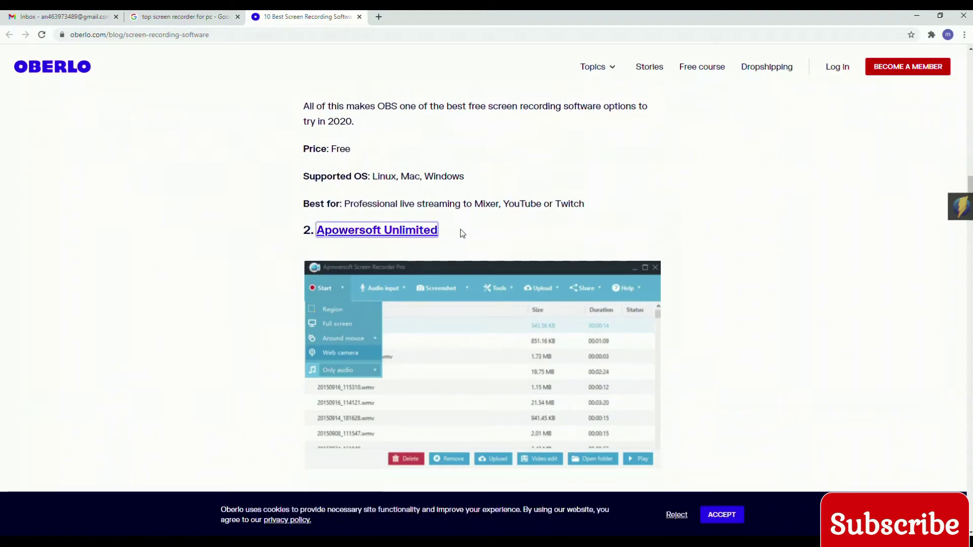
{"action": "left_click_drag", "start_coordinate": [460, 231], "coordinate": [318, 230]}
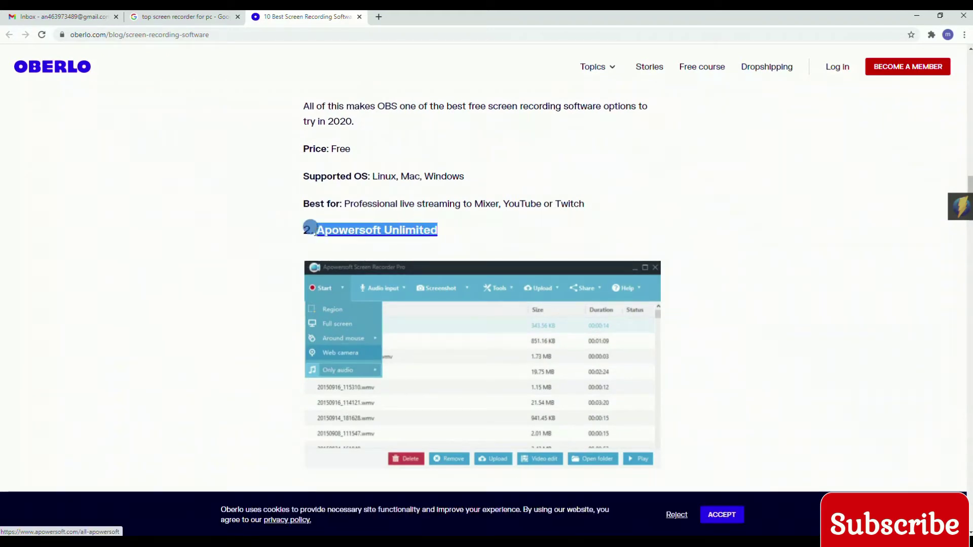
{"action": "left_click_drag", "start_coordinate": [449, 228], "coordinate": [244, 260]}
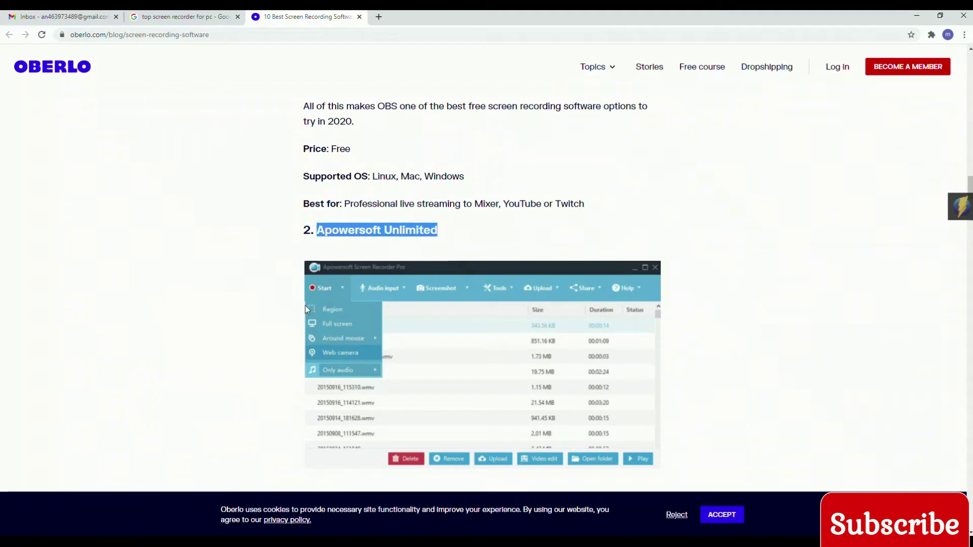
From the desktop, launch the installer, confirm the setup language and accept the license
{"action": "left_click", "coordinate": [915, 15]}
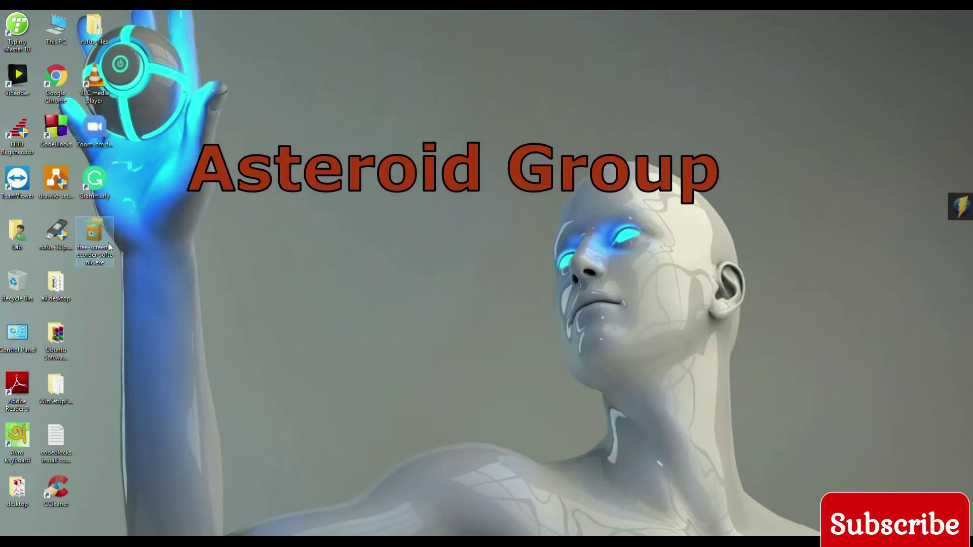
{"action": "double_click", "coordinate": [109, 242]}
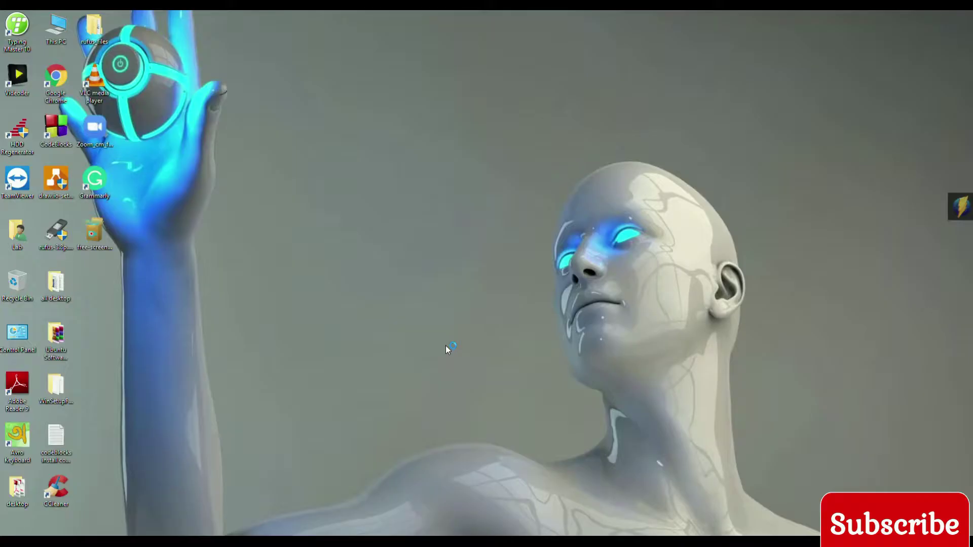
{"action": "left_click", "coordinate": [490, 304]}
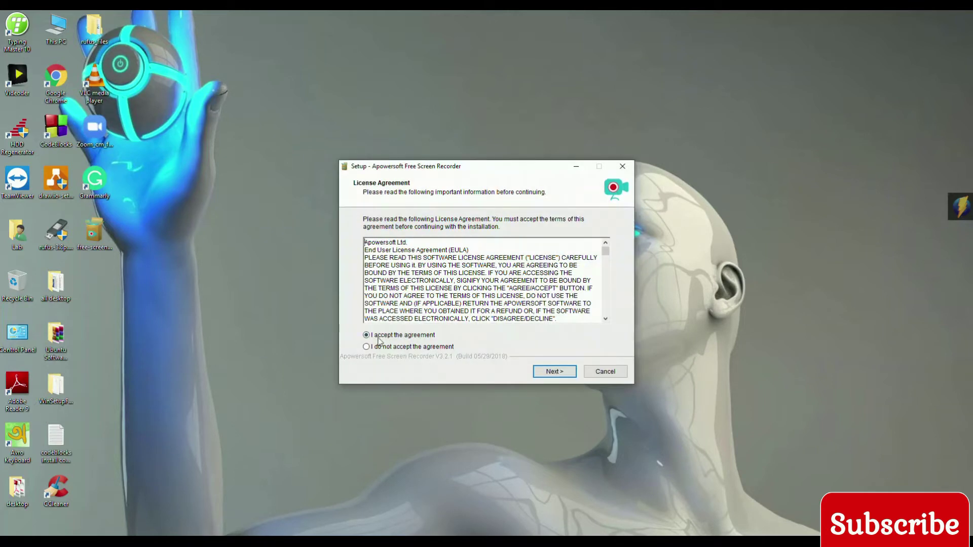
{"action": "left_click", "coordinate": [550, 373]}
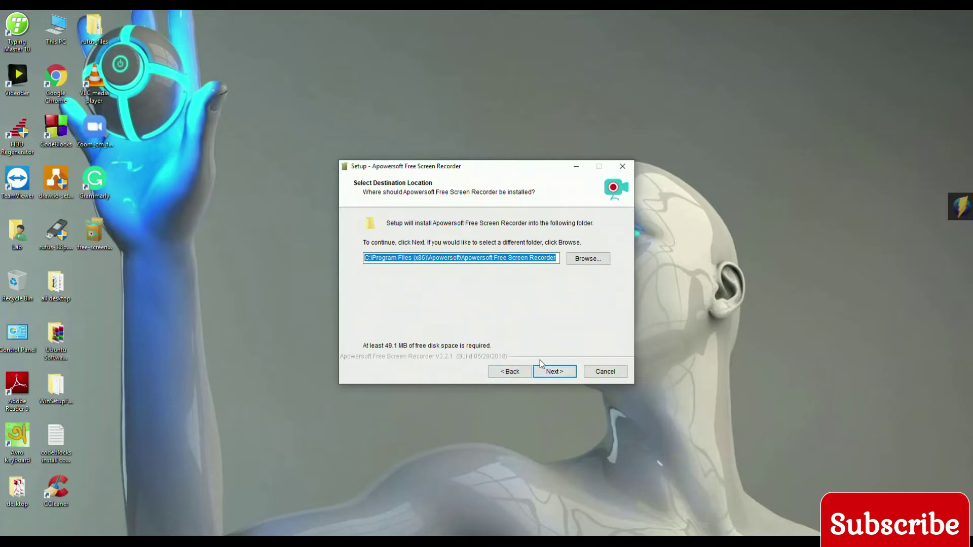
{"action": "left_click", "coordinate": [512, 371]}
{"action": "scroll", "coordinate": [409, 307], "scroll_direction": "down", "scroll_amount": 1}
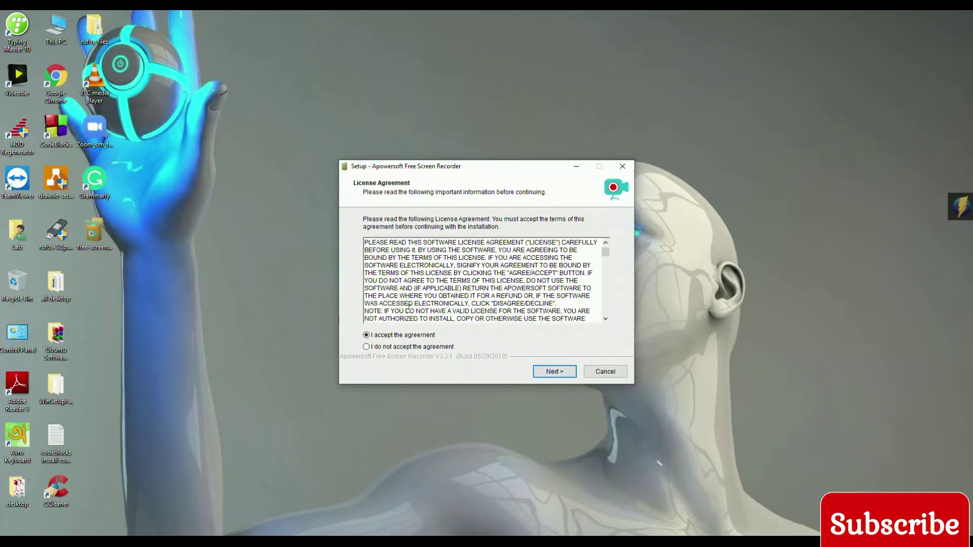
{"action": "scroll", "coordinate": [408, 307], "scroll_direction": "down", "scroll_amount": 2}
{"action": "scroll", "coordinate": [409, 308], "scroll_direction": "down", "scroll_amount": 3}
{"action": "scroll", "coordinate": [410, 309], "scroll_direction": "down", "scroll_amount": 3}
{"action": "scroll", "coordinate": [413, 310], "scroll_direction": "down", "scroll_amount": 3}
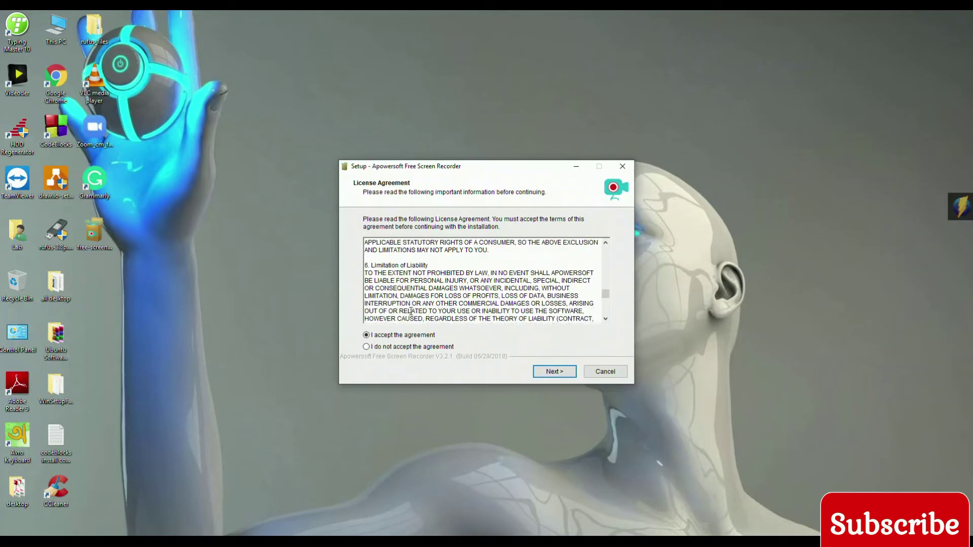
{"action": "scroll", "coordinate": [415, 311], "scroll_direction": "down", "scroll_amount": 3}
{"action": "left_click", "coordinate": [553, 370]}
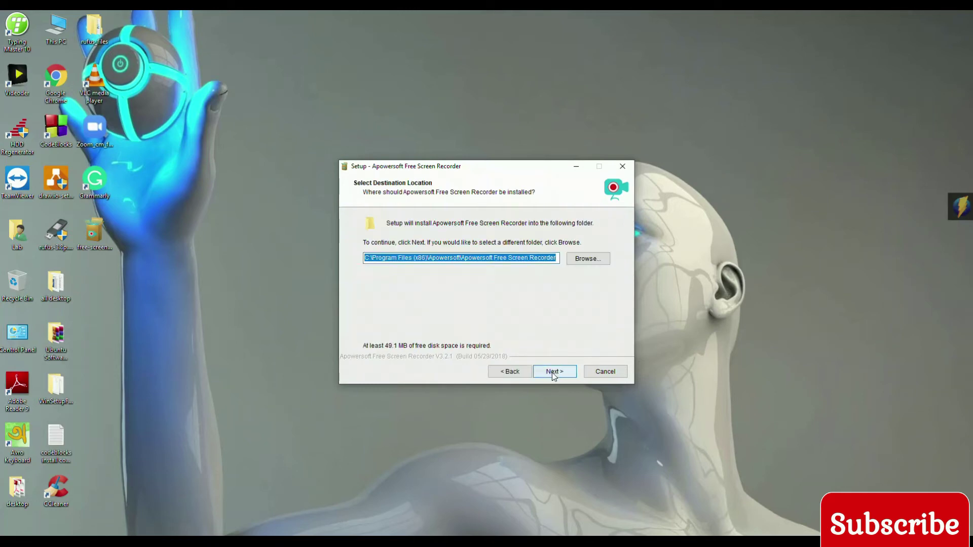
Keep the default Program Files installation folder
{"action": "left_click", "coordinate": [428, 257]}
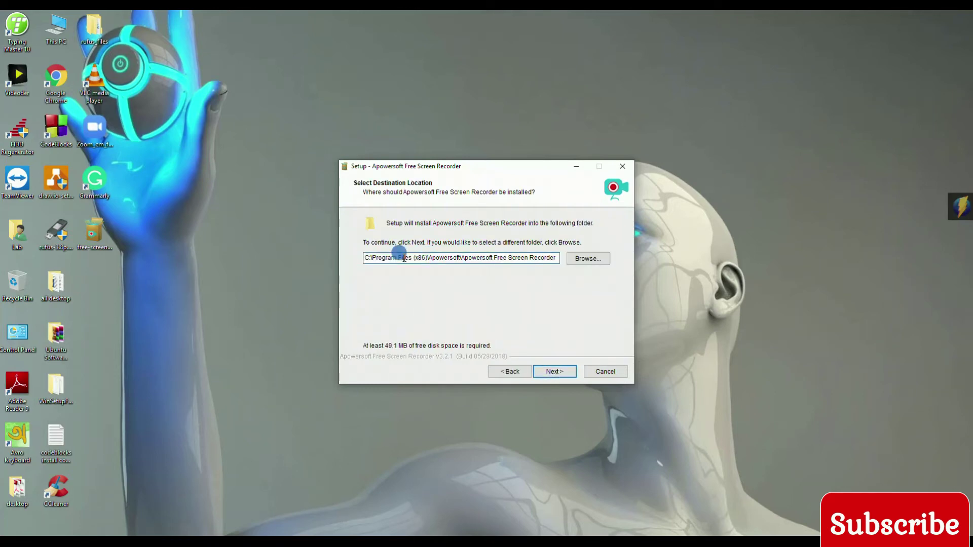
{"action": "left_click_drag", "start_coordinate": [376, 257], "coordinate": [550, 258]}
{"action": "left_click", "coordinate": [550, 258]}
{"action": "left_click_drag", "start_coordinate": [364, 257], "coordinate": [413, 257]}
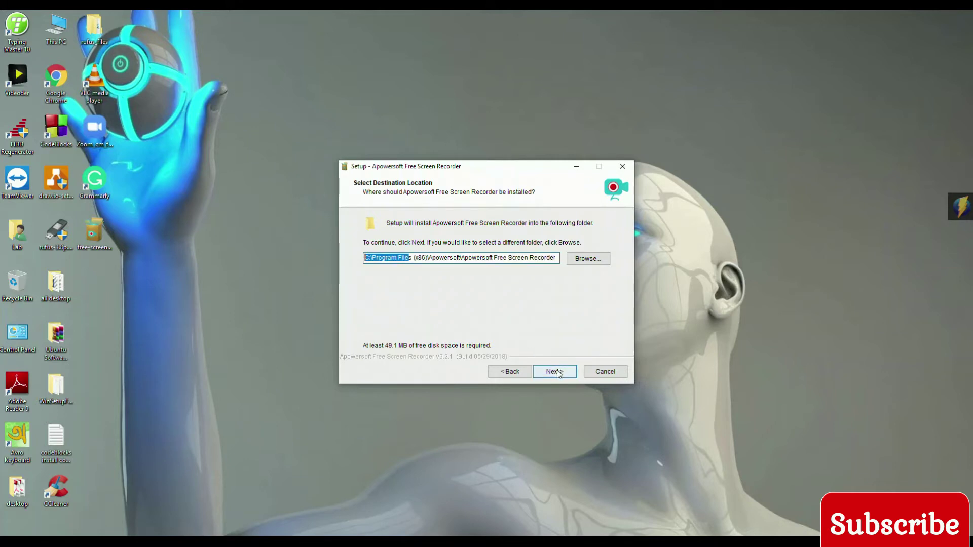
{"action": "left_click", "coordinate": [553, 372]}
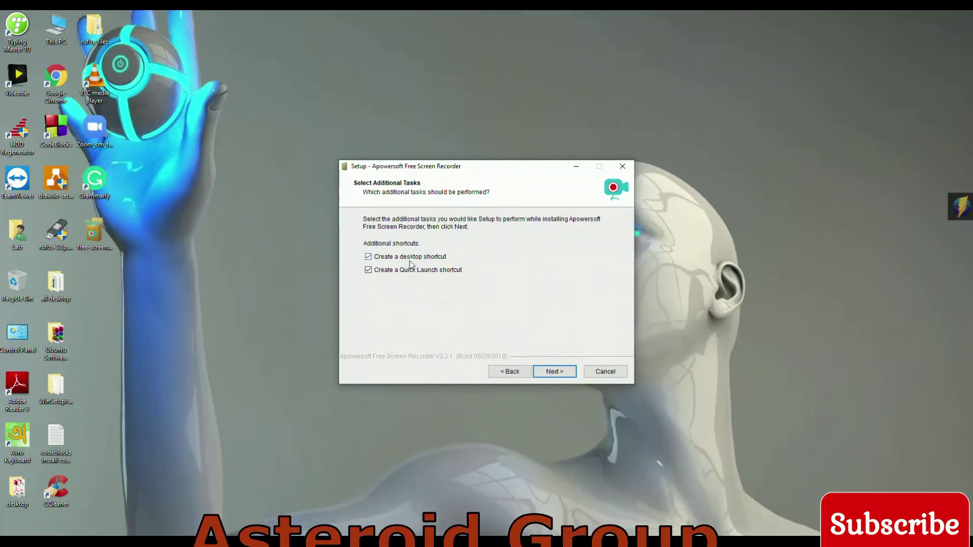
Skip the Quick Launch shortcut, install, and launch the recorder
{"action": "left_click", "coordinate": [369, 270]}
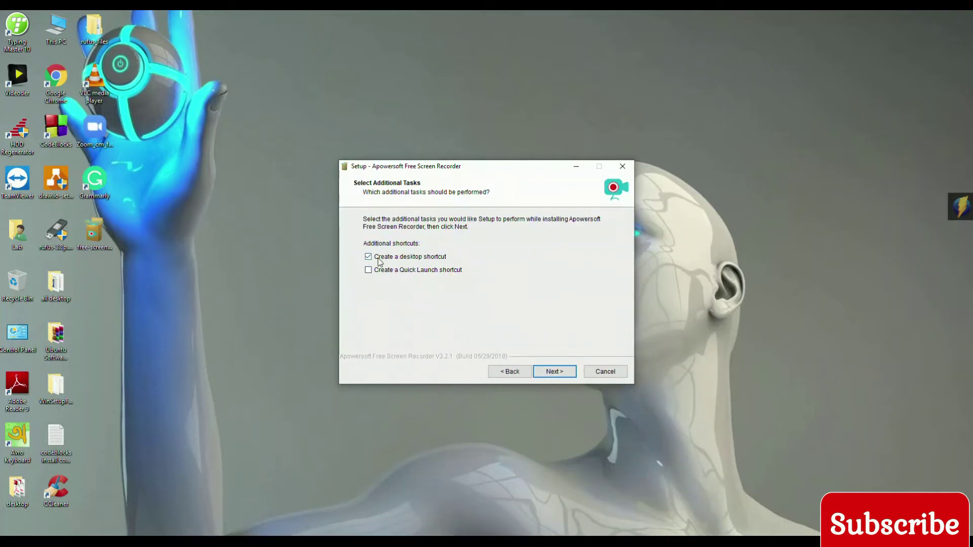
{"action": "left_click", "coordinate": [560, 374]}
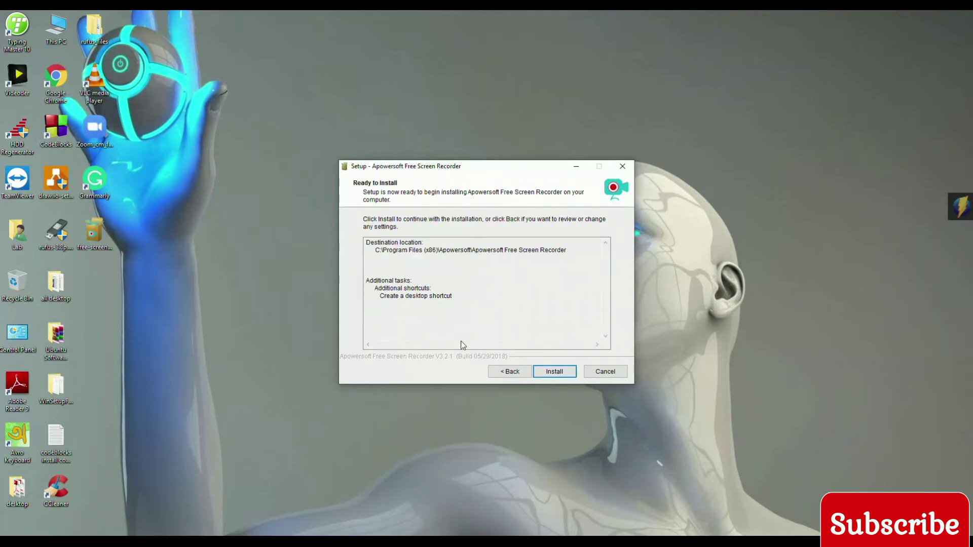
{"action": "left_click", "coordinate": [538, 372]}
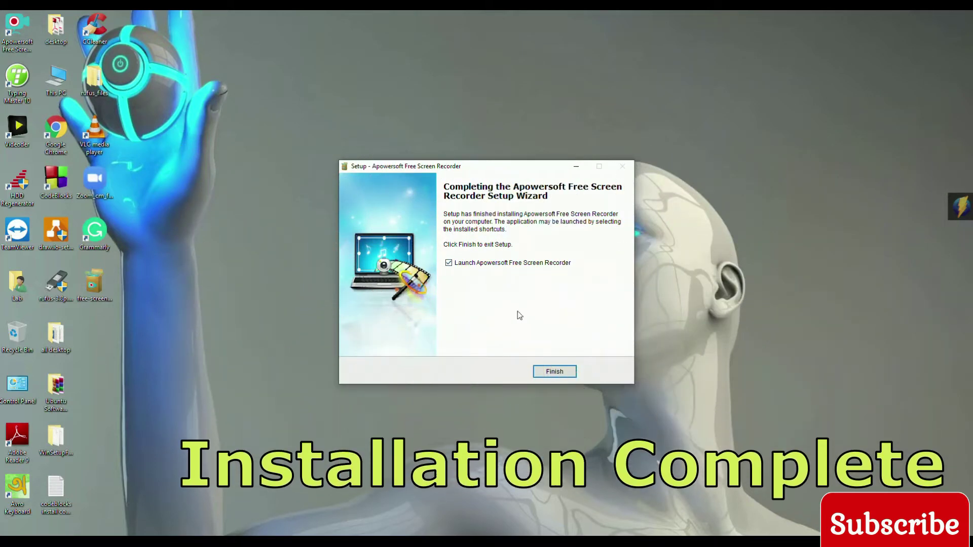
{"action": "left_click", "coordinate": [561, 374]}
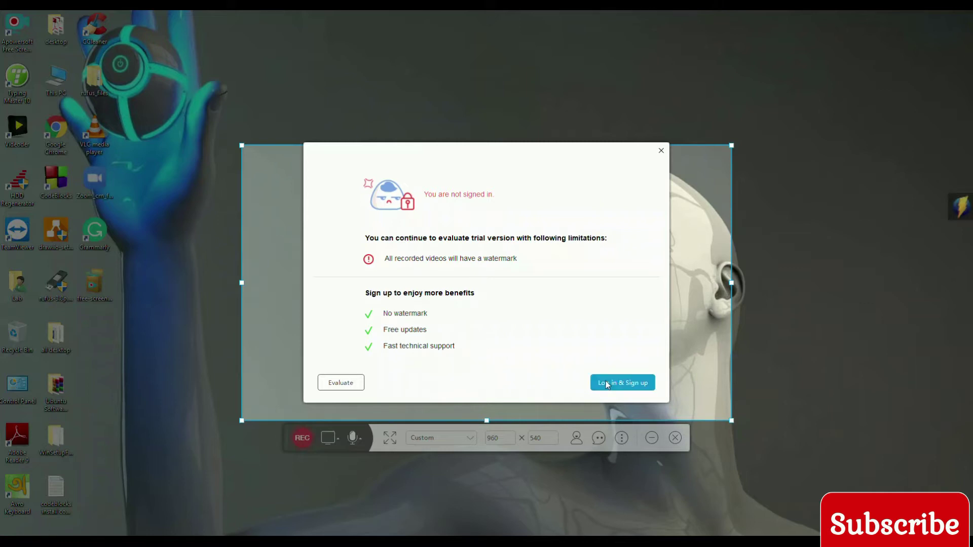
Open sign-in, choose a new account, enter email and password, and sign up
{"action": "left_click", "coordinate": [606, 385]}
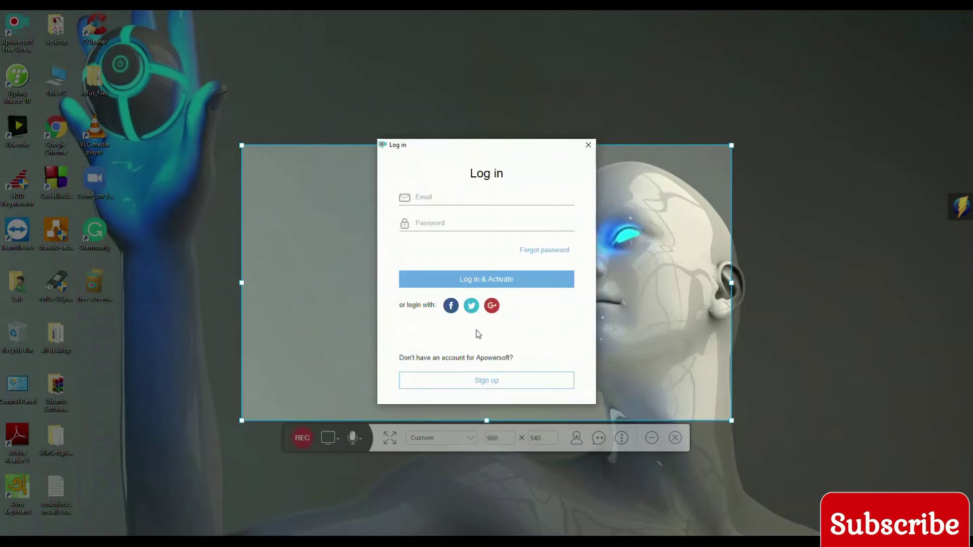
{"action": "left_click", "coordinate": [481, 380]}
{"action": "left_click", "coordinate": [427, 219]}
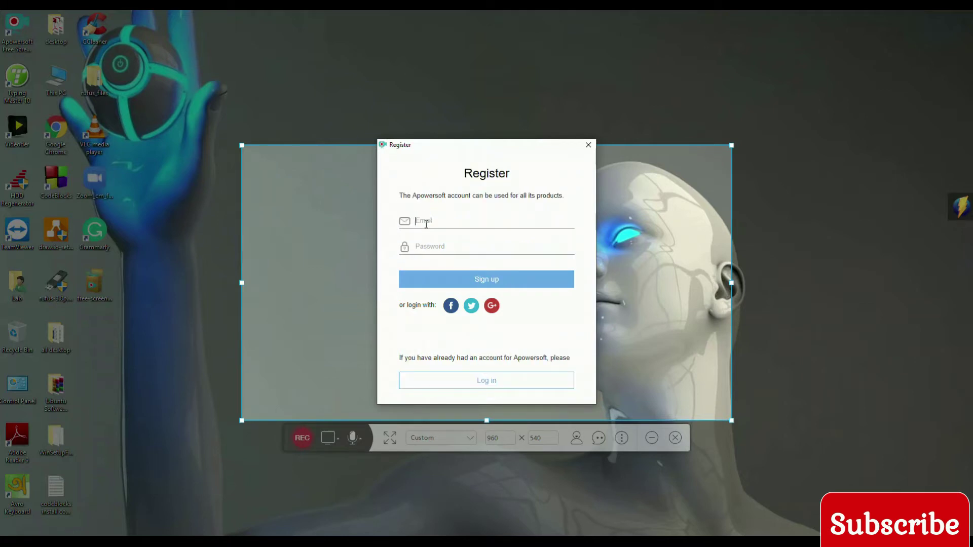
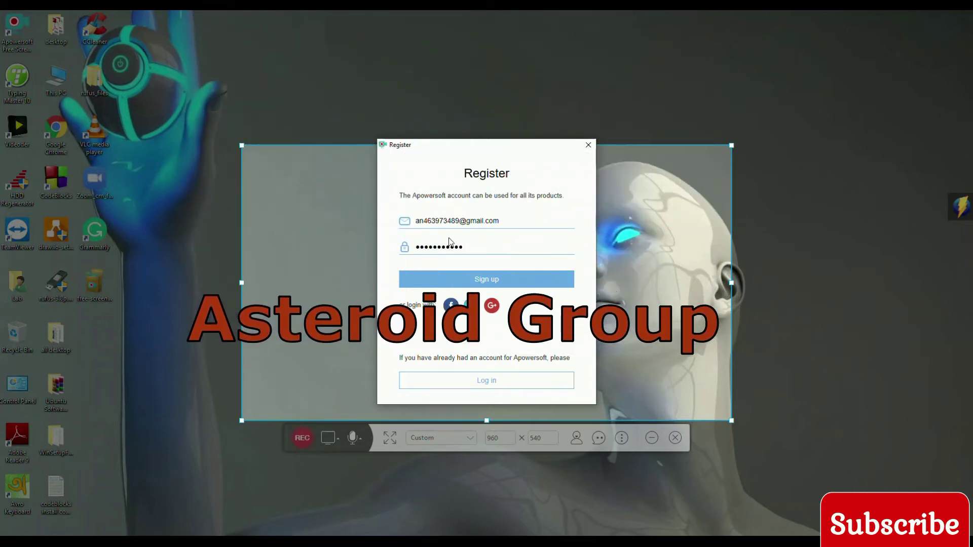
{"action": "left_click", "coordinate": [494, 277]}
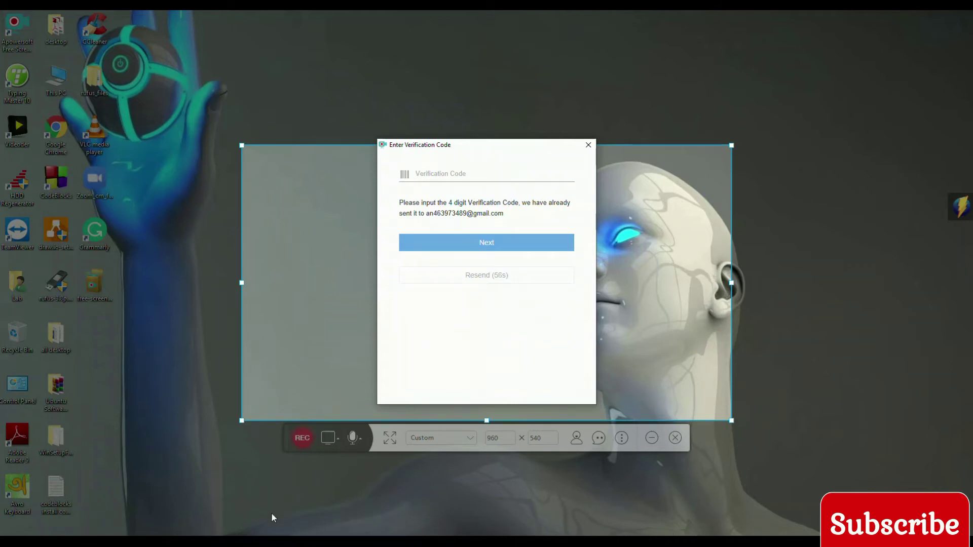
{"action": "key", "text": "alt+Tab"}
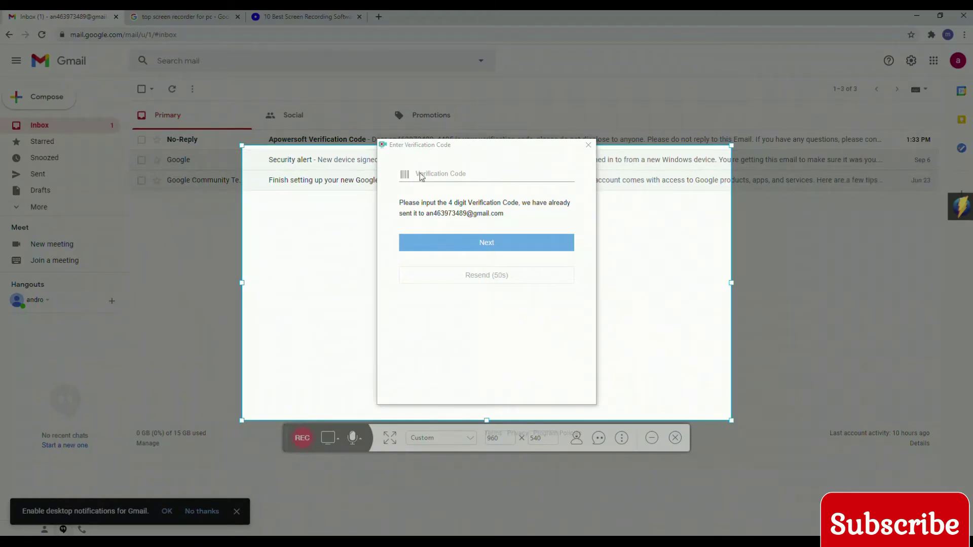
{"action": "left_click_drag", "start_coordinate": [458, 146], "coordinate": [465, 162]}
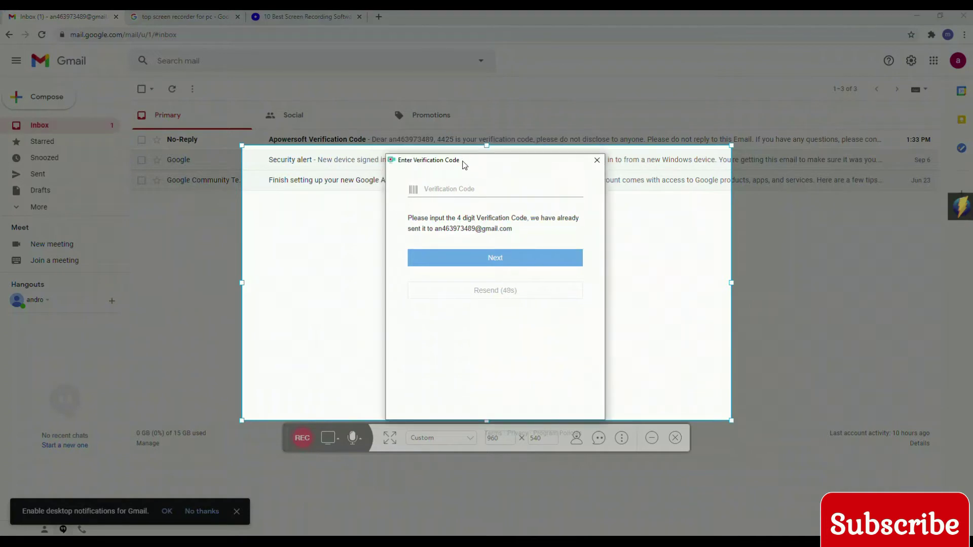
{"action": "mouse_move", "coordinate": [437, 143]}
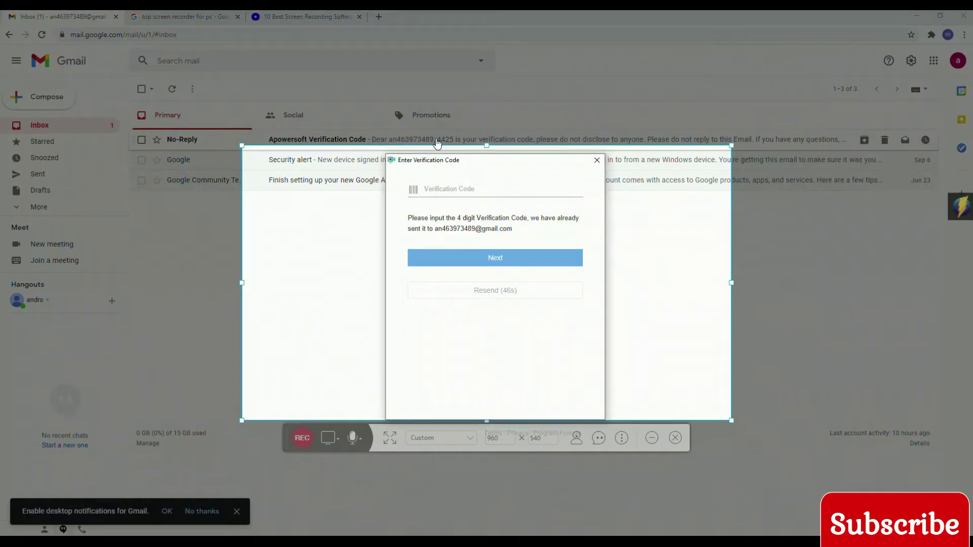
{"action": "left_click", "coordinate": [437, 142]}
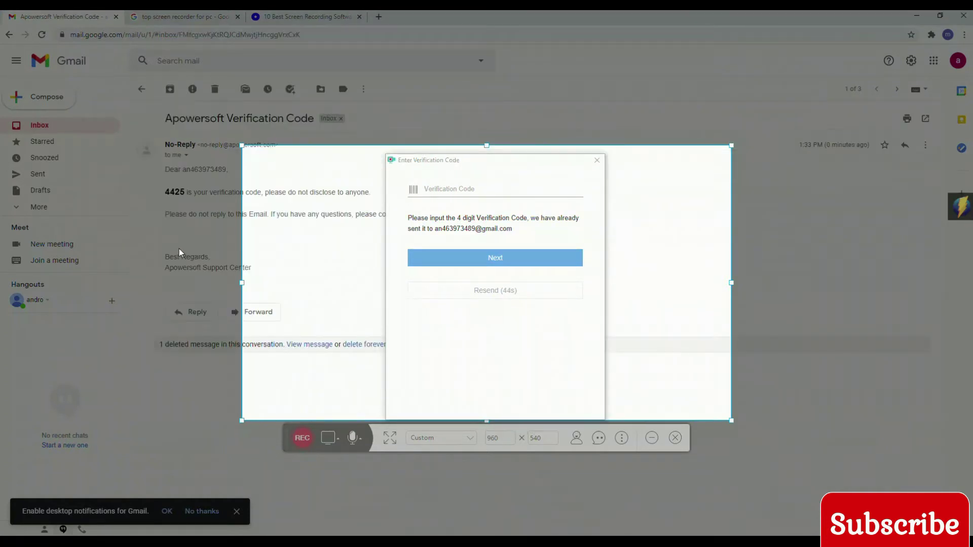
{"action": "double_click", "coordinate": [174, 191]}
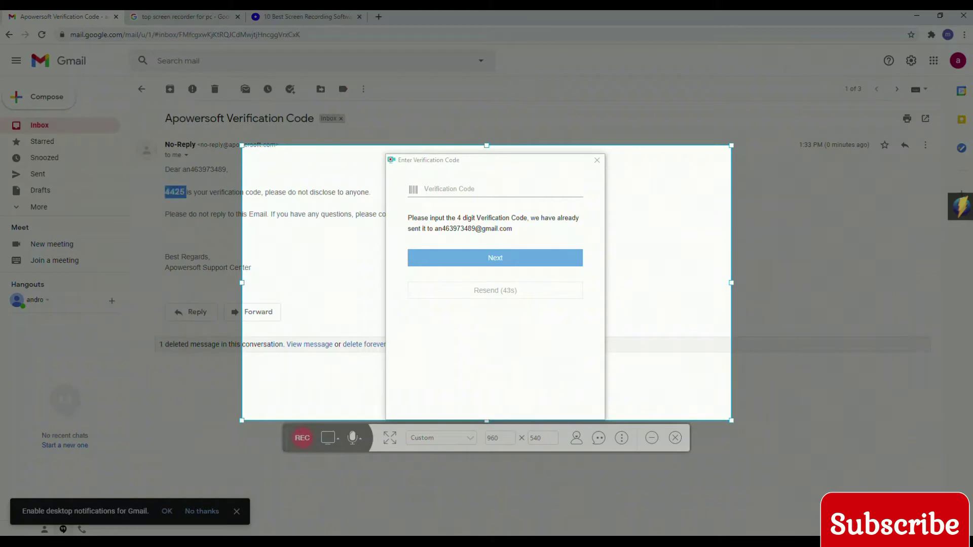
{"action": "left_click", "coordinate": [260, 520]}
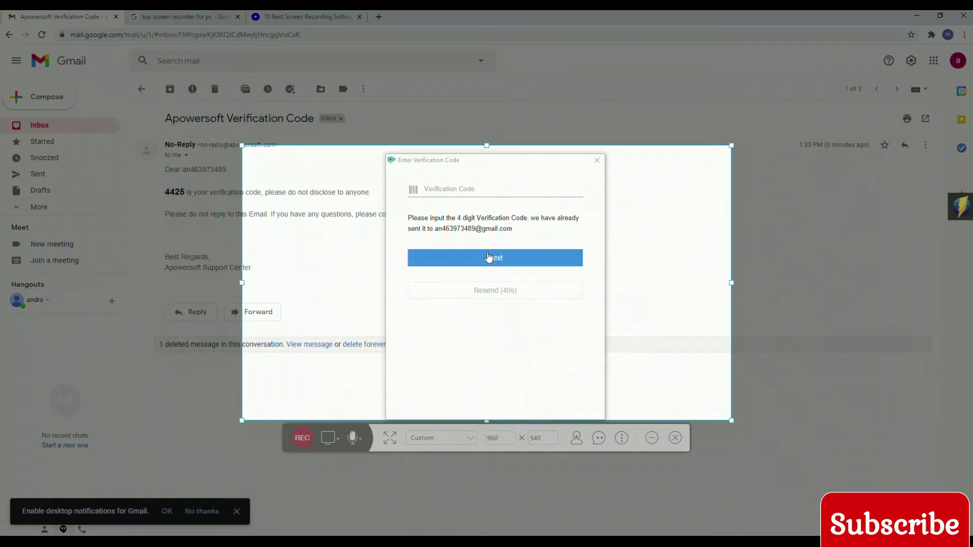
{"action": "left_click", "coordinate": [473, 190]}
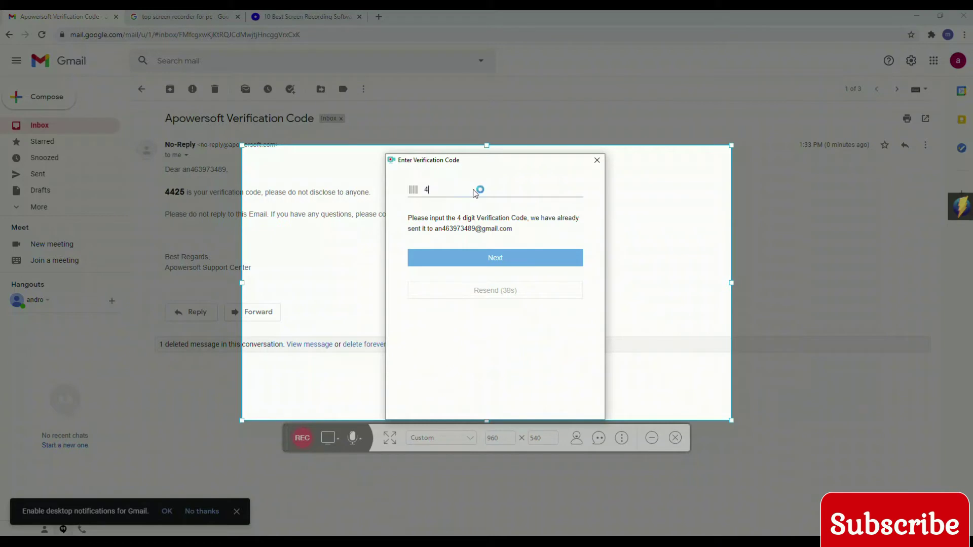
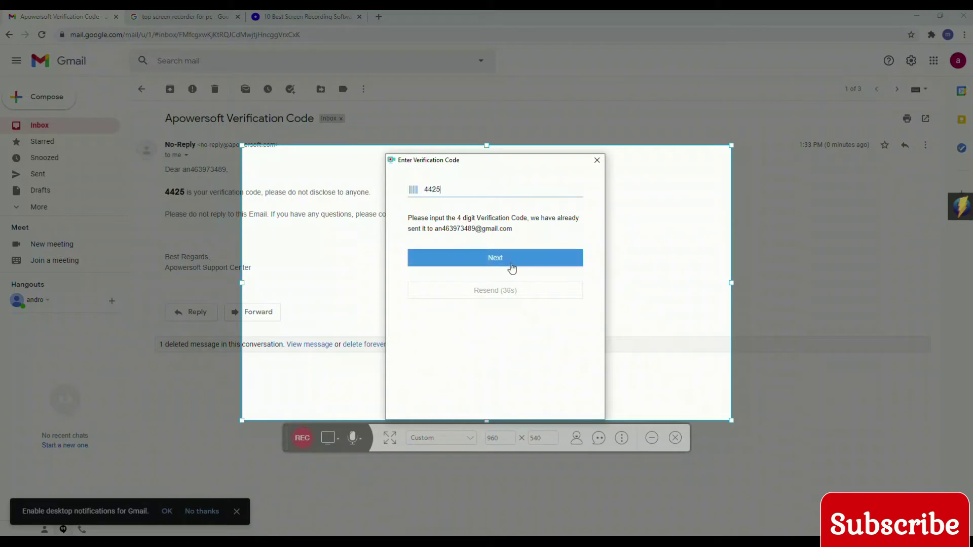
{"action": "left_click", "coordinate": [510, 262]}
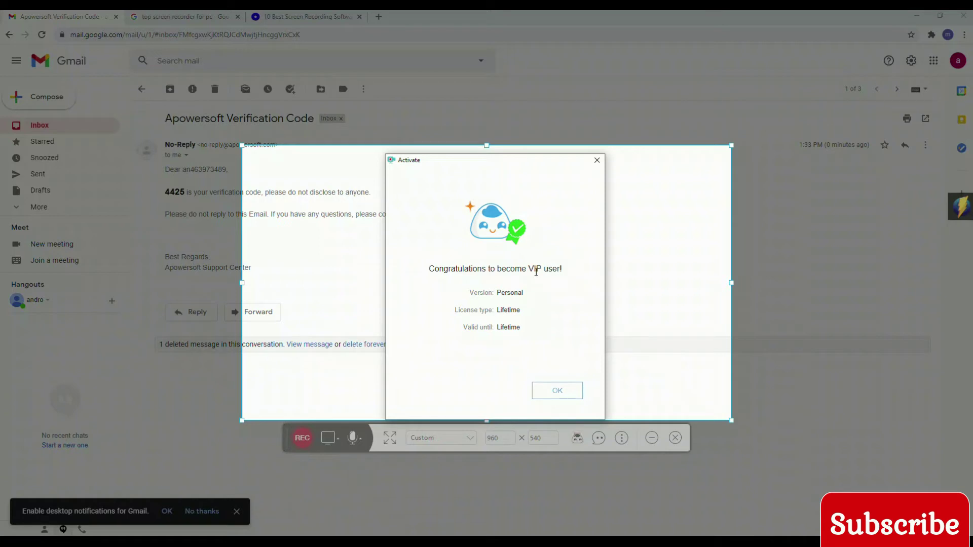
{"action": "left_click", "coordinate": [552, 392]}
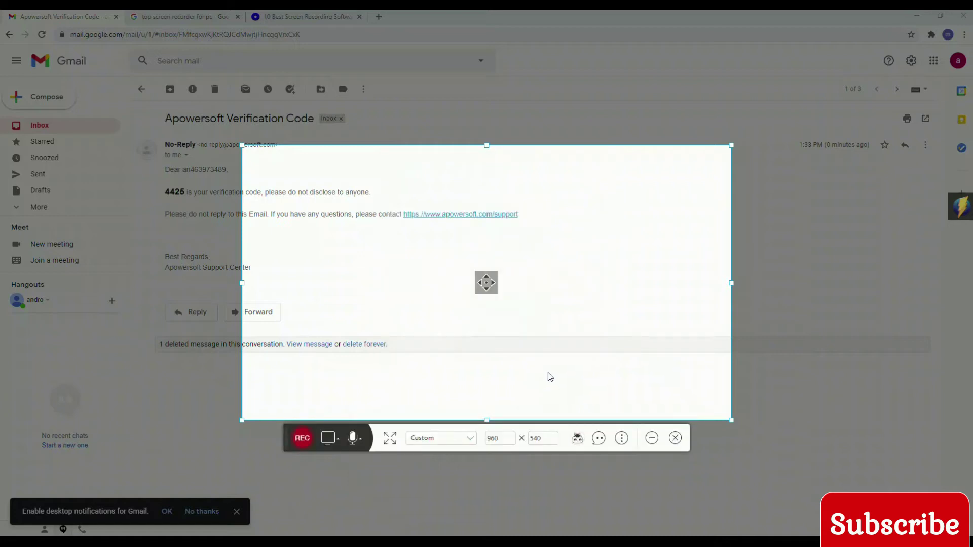
Open My Account, then open Edit Profile and confirm it without changes
{"action": "left_click", "coordinate": [912, 15]}
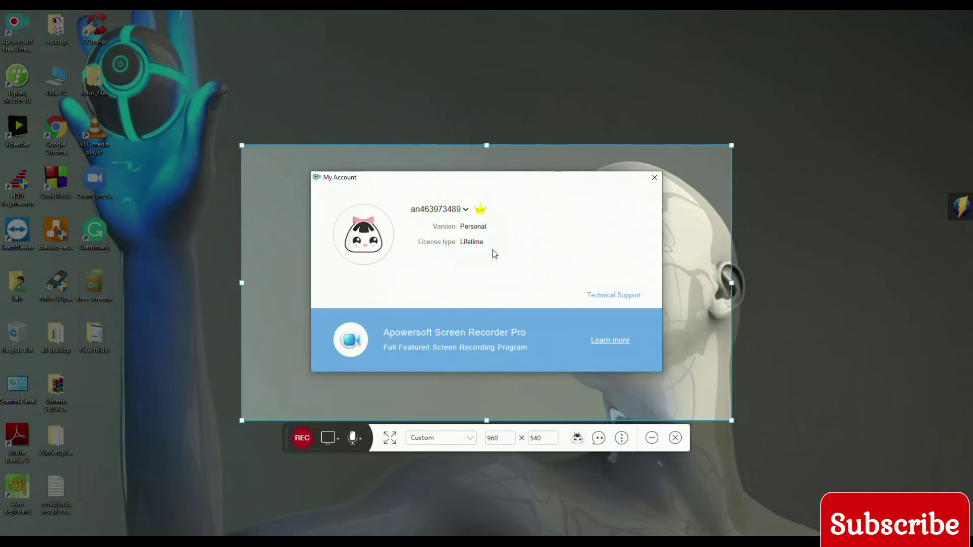
{"action": "left_click", "coordinate": [464, 209]}
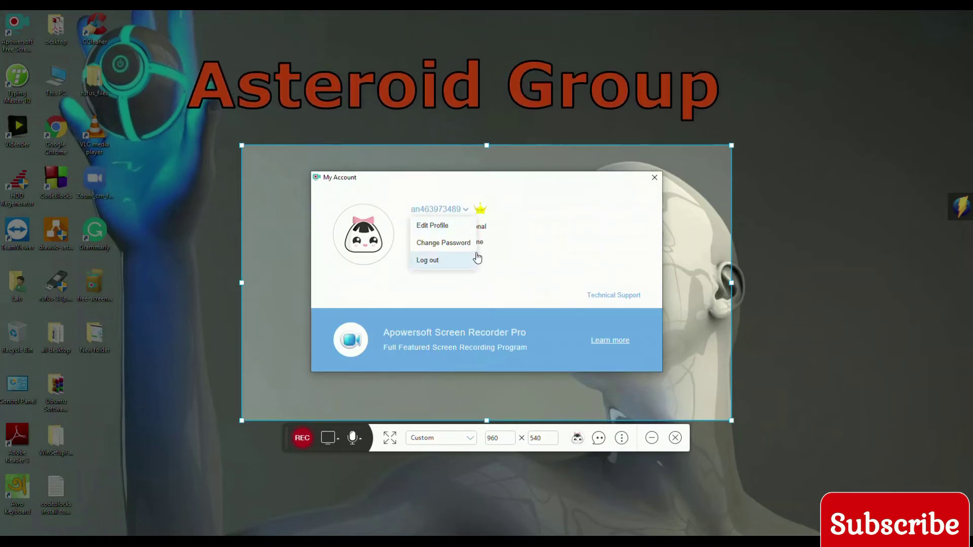
{"action": "left_click", "coordinate": [432, 225]}
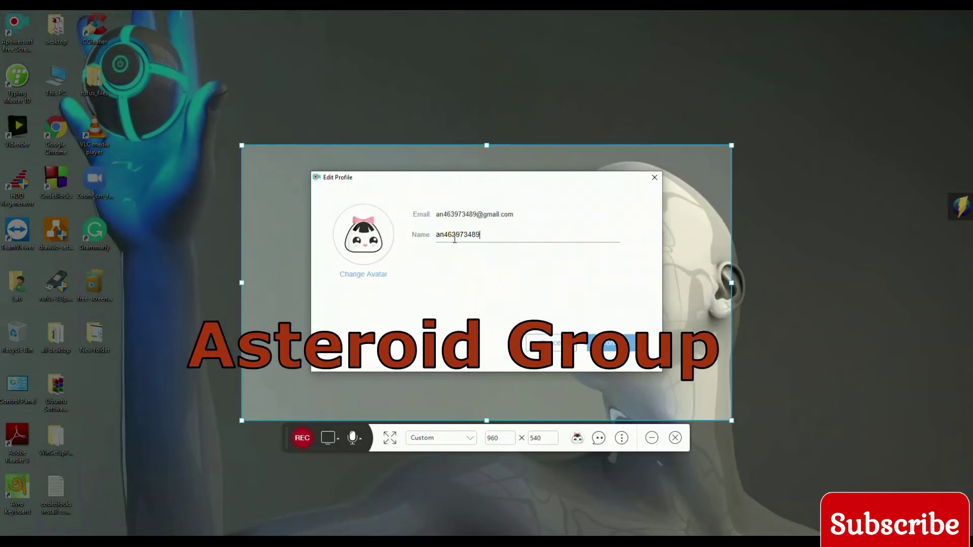
{"action": "left_click", "coordinate": [608, 344]}
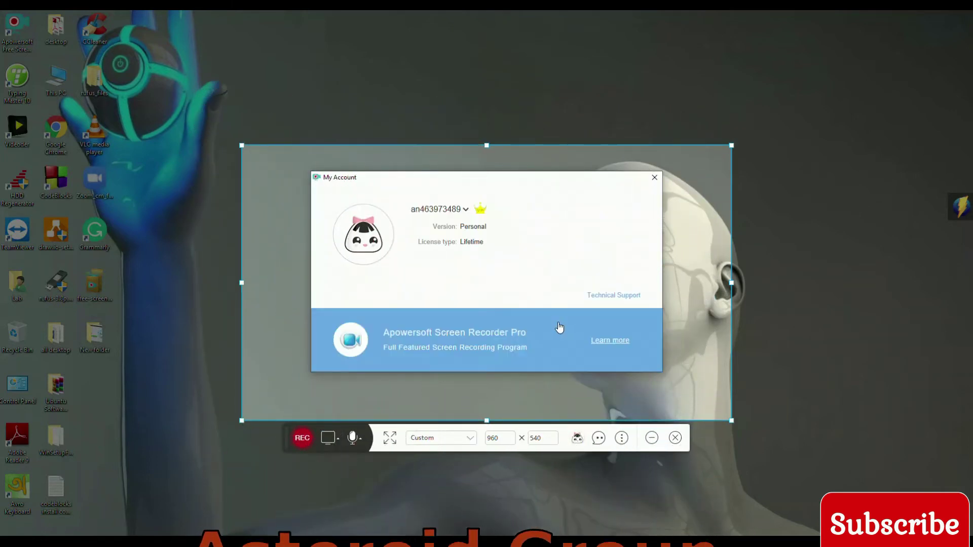
Close My Account and stretch the capture area's top, left and right edges to 1802 × 778
{"action": "left_click", "coordinate": [654, 177]}
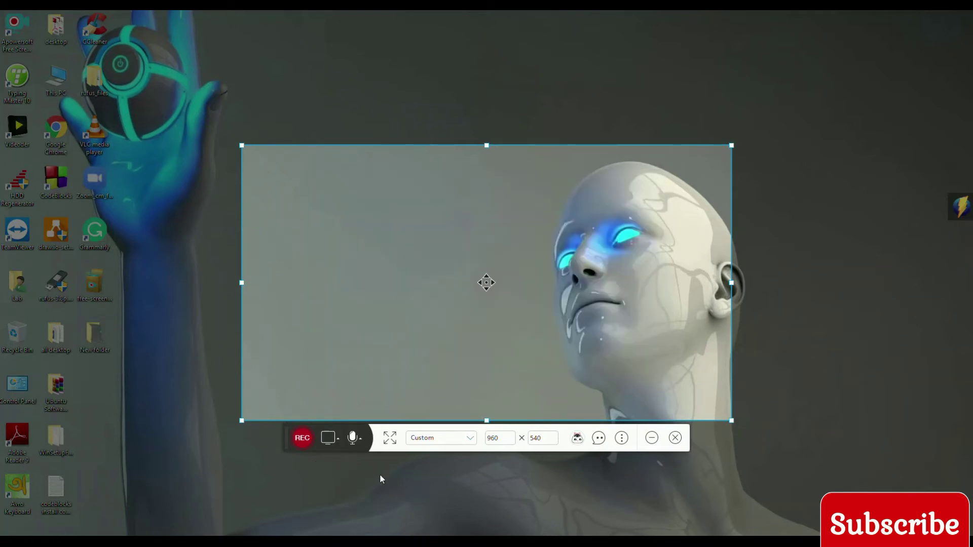
{"action": "left_click_drag", "start_coordinate": [486, 146], "coordinate": [487, 24]}
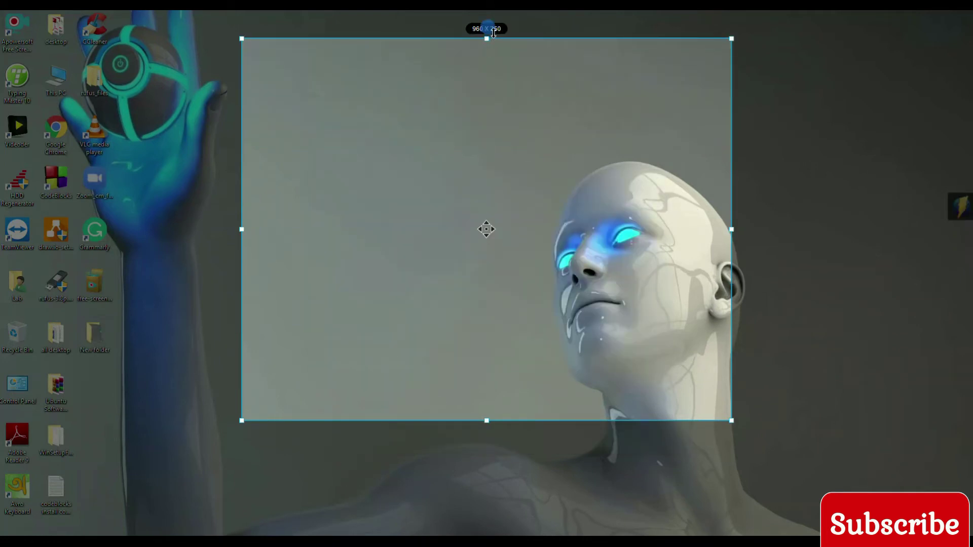
{"action": "left_click_drag", "start_coordinate": [240, 222], "coordinate": [29, 222]}
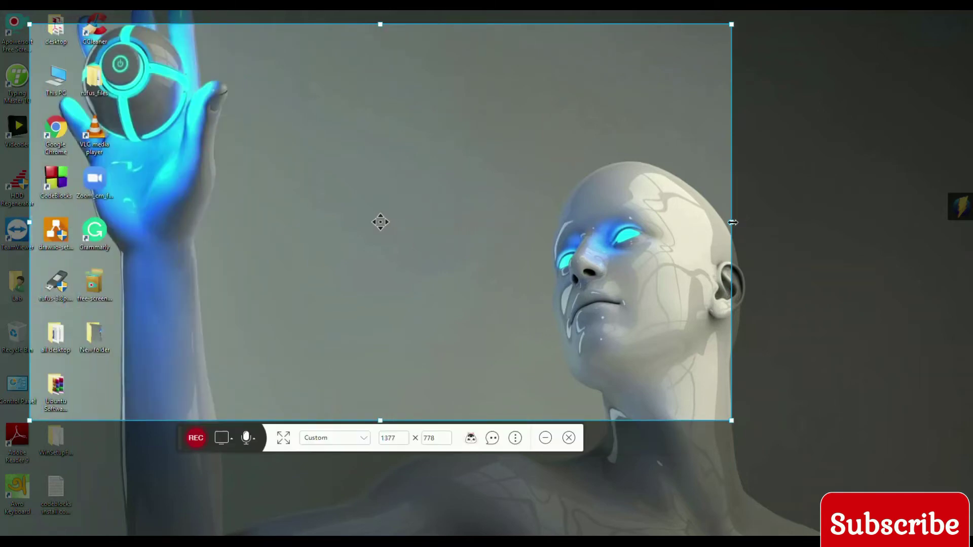
{"action": "left_click_drag", "start_coordinate": [732, 222], "coordinate": [947, 222]}
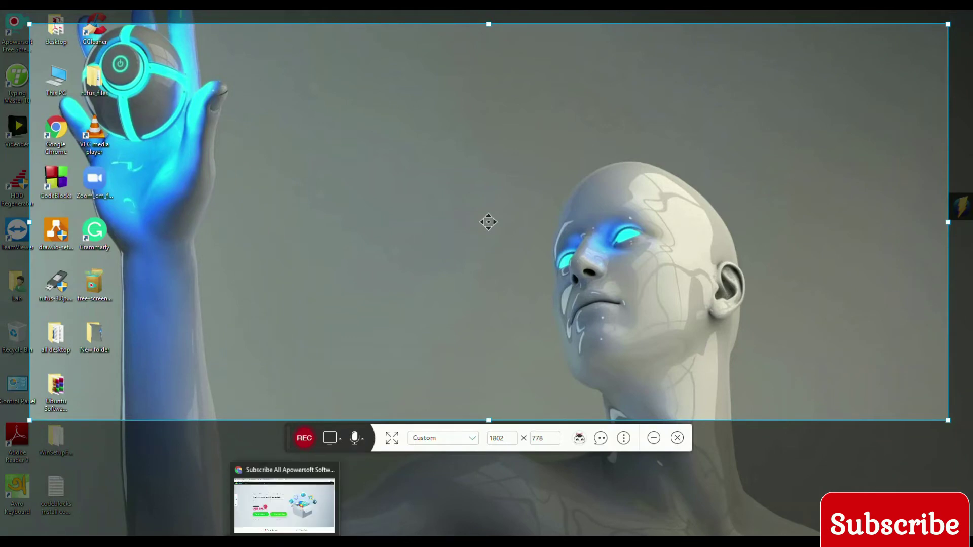
{"action": "left_click", "coordinate": [289, 498]}
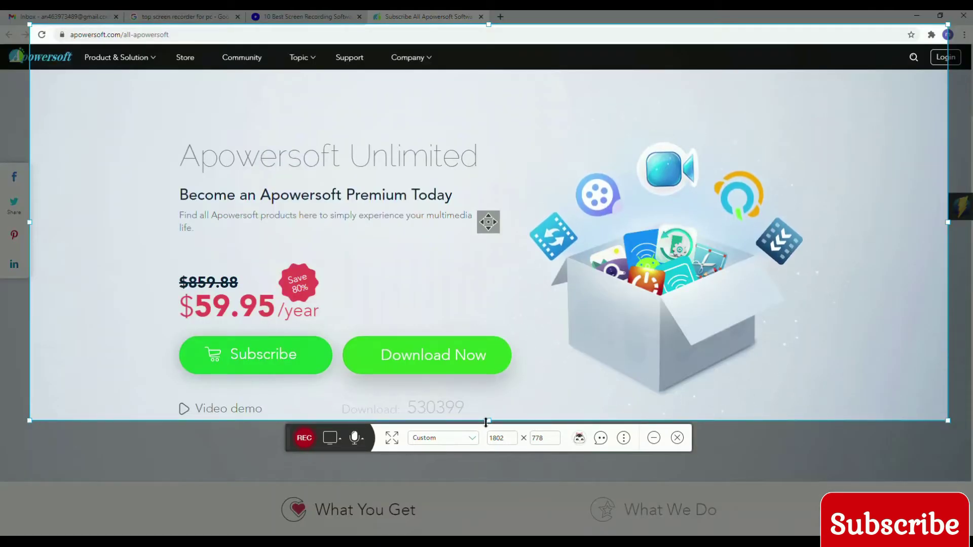
Stretch the capture area to 1865 × 951 around the Apowersoft Unlimited page
{"action": "left_click_drag", "start_coordinate": [488, 420], "coordinate": [485, 490]}
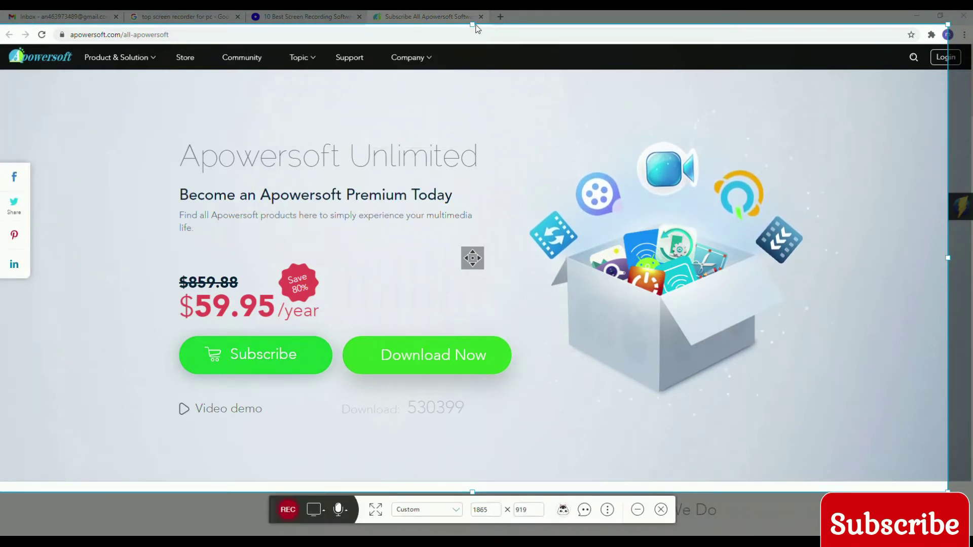
{"action": "left_click_drag", "start_coordinate": [475, 25], "coordinate": [475, 9]}
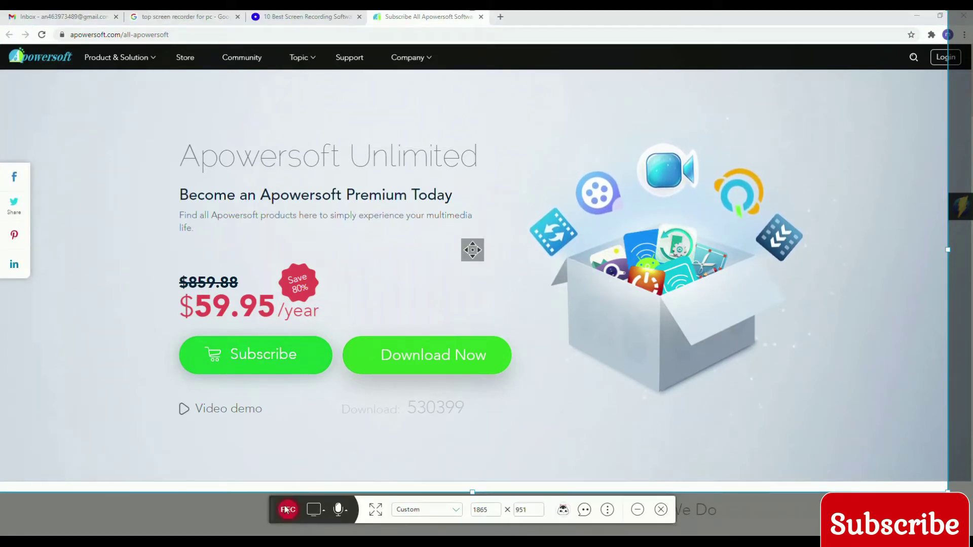
{"action": "left_click", "coordinate": [288, 509]}
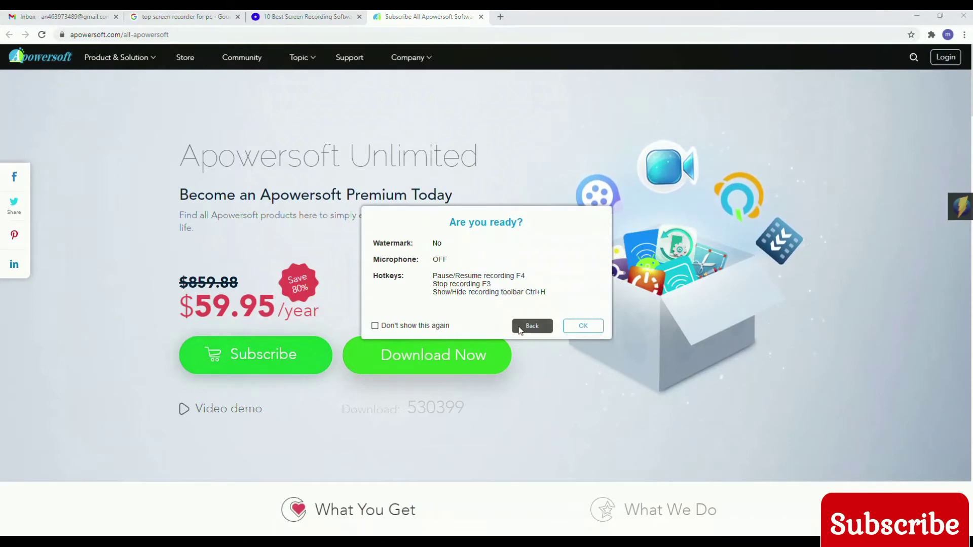
{"action": "left_click", "coordinate": [534, 324]}
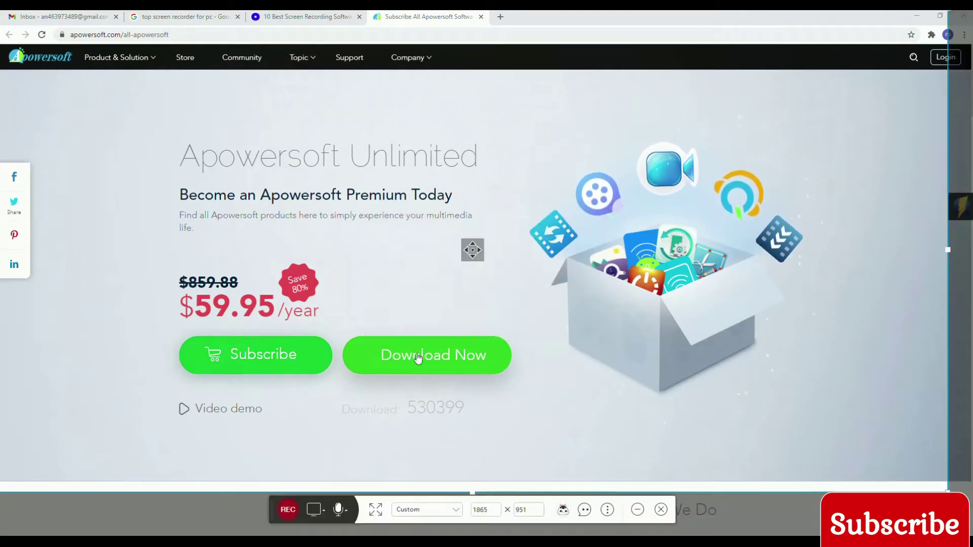
Set the audio source to Microphone and start recording
{"action": "left_click", "coordinate": [339, 509]}
{"action": "left_click", "coordinate": [306, 441]}
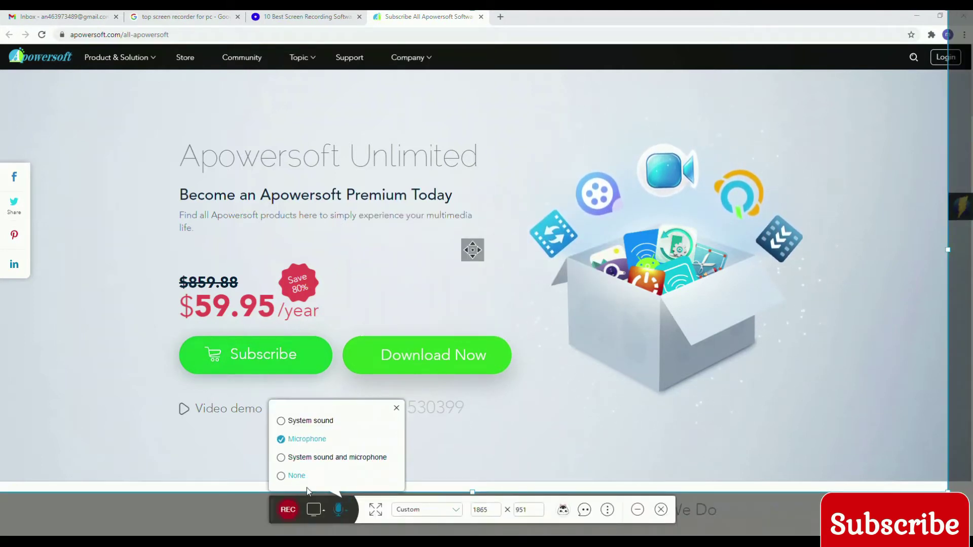
{"action": "left_click", "coordinate": [288, 509]}
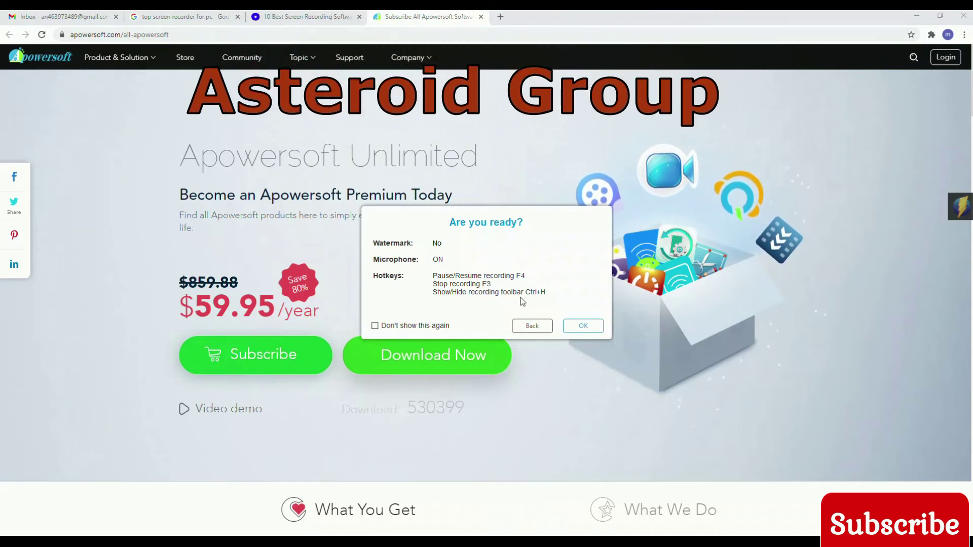
{"action": "left_click", "coordinate": [580, 328]}
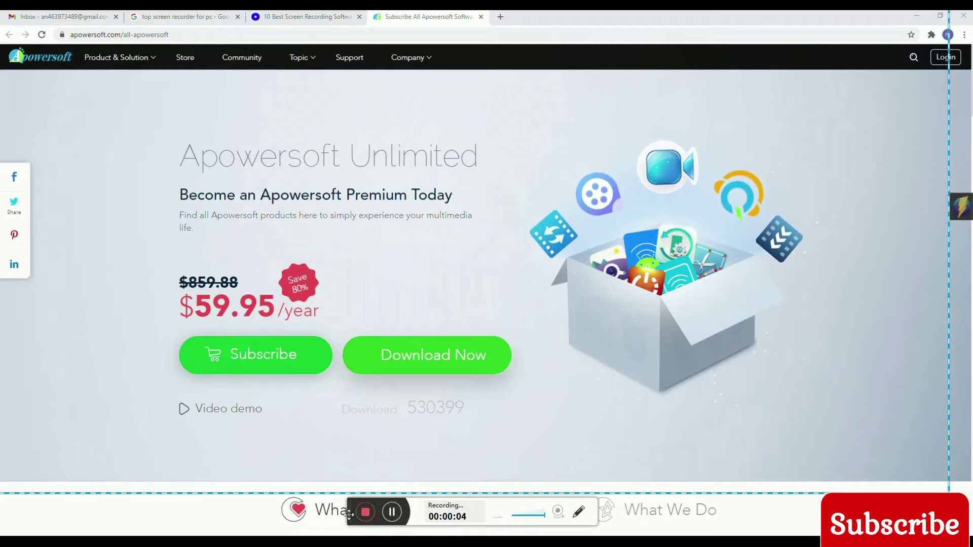
Reposition the recording toolbar and select the $59.95 yearly price
{"action": "left_click_drag", "start_coordinate": [348, 514], "coordinate": [343, 414]}
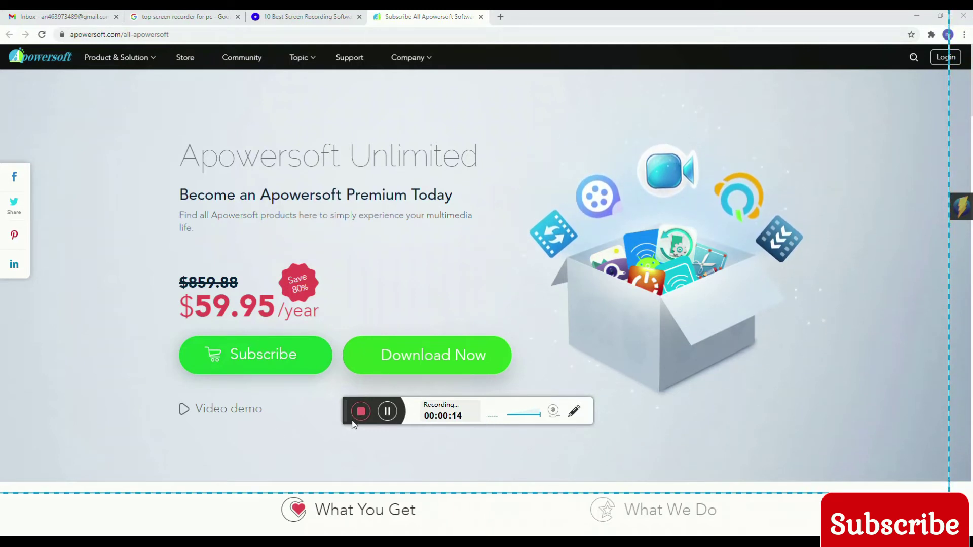
{"action": "left_click_drag", "start_coordinate": [344, 411], "coordinate": [341, 478]}
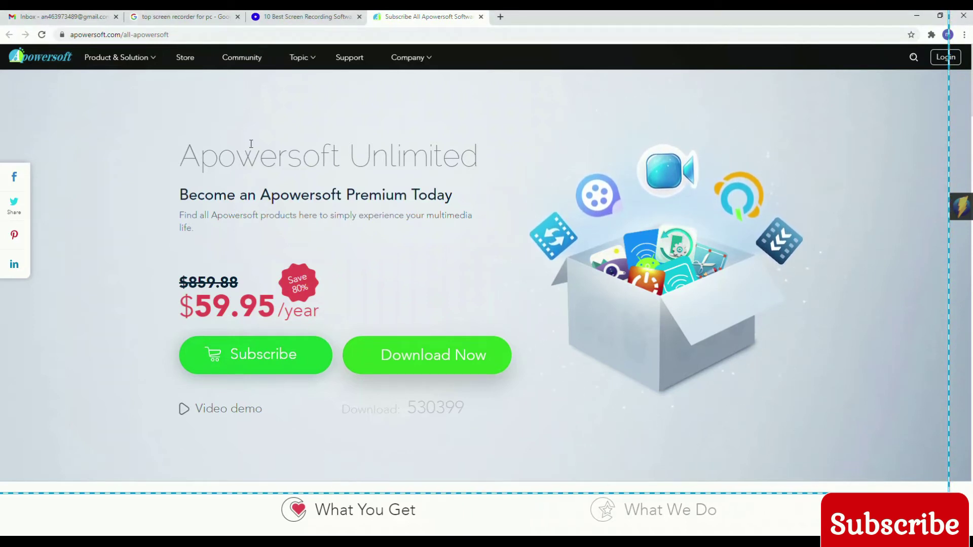
{"action": "double_click", "coordinate": [215, 304]}
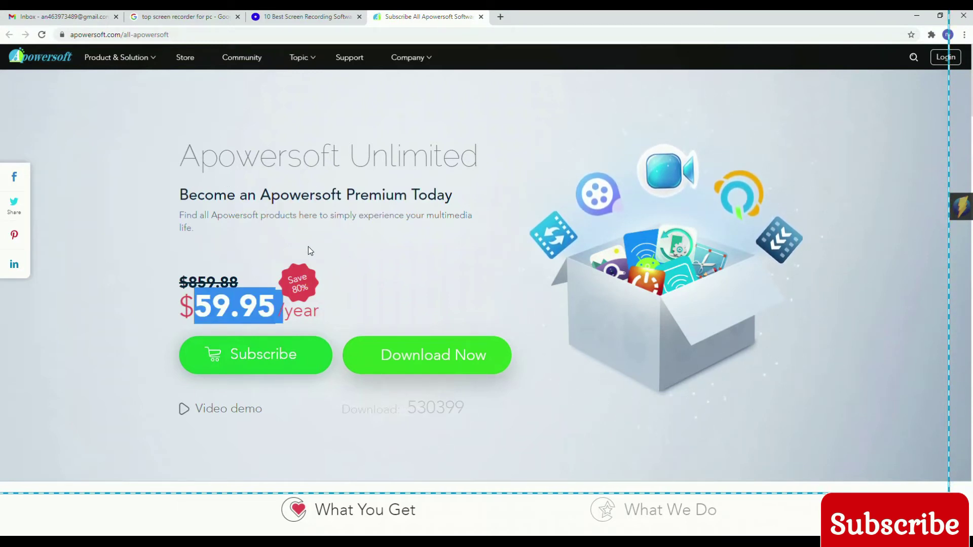
{"action": "scroll", "coordinate": [308, 251], "scroll_direction": "down", "scroll_amount": 1}
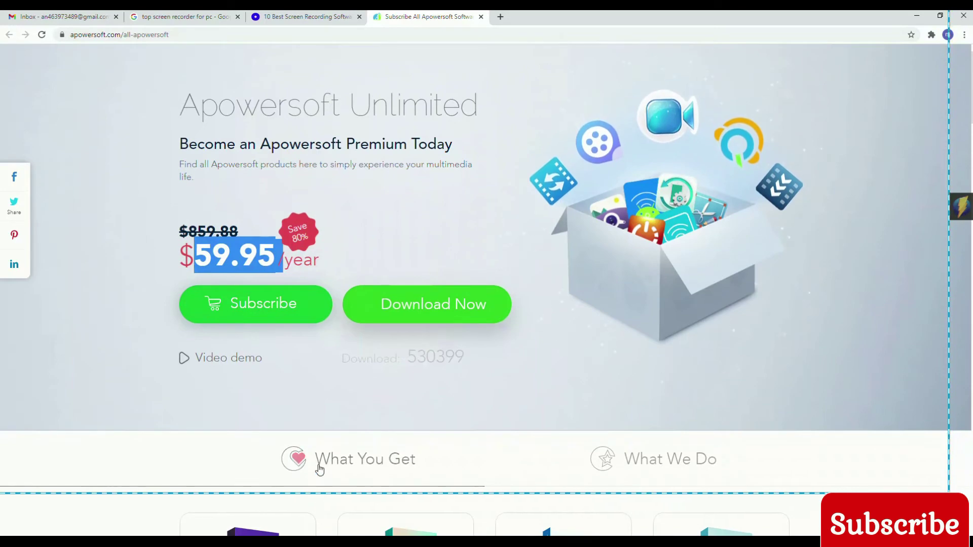
{"action": "scroll", "coordinate": [495, 219], "scroll_direction": "down", "scroll_amount": 1}
{"action": "scroll", "coordinate": [487, 221], "scroll_direction": "down", "scroll_amount": 3}
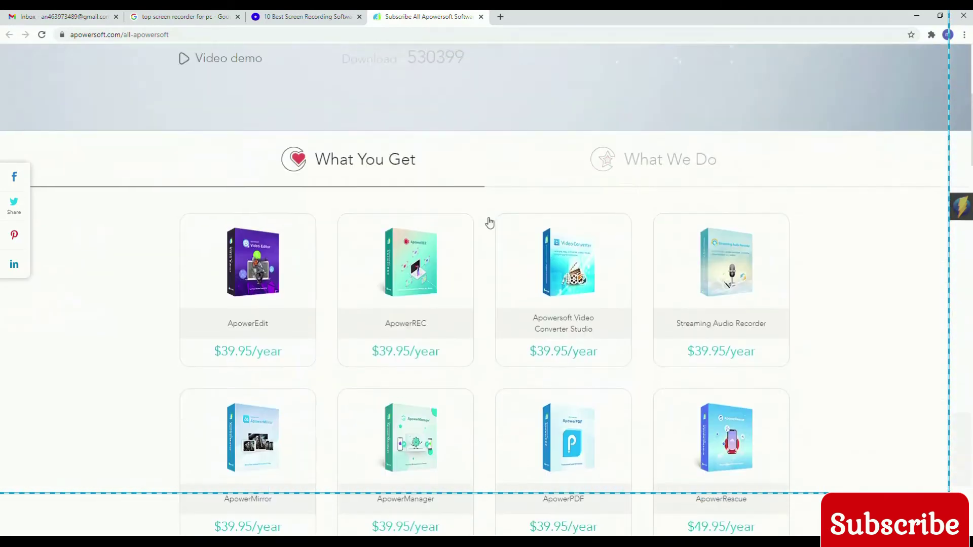
{"action": "scroll", "coordinate": [419, 233], "scroll_direction": "down", "scroll_amount": 2}
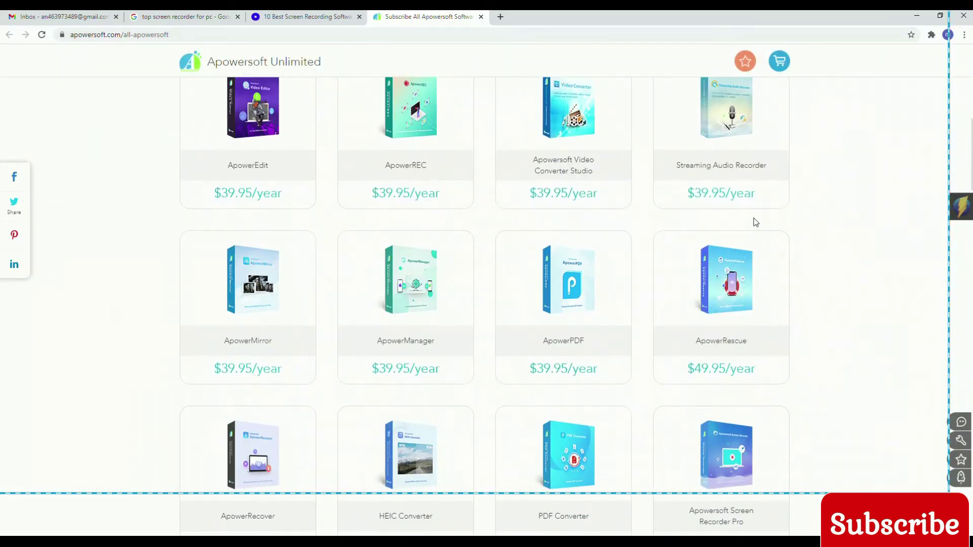
{"action": "mouse_move", "coordinate": [721, 290]}
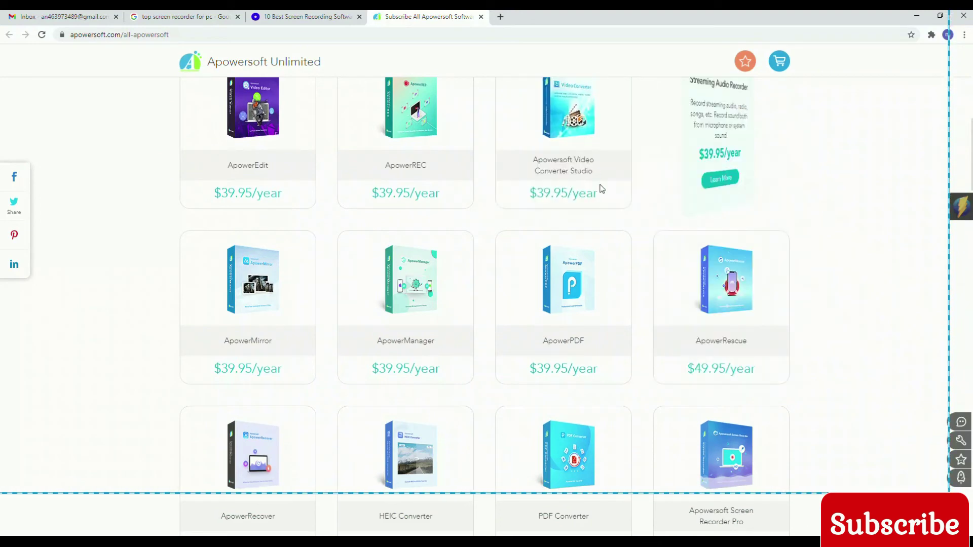
{"action": "scroll", "coordinate": [211, 191], "scroll_direction": "down", "scroll_amount": 1}
{"action": "scroll", "coordinate": [195, 337], "scroll_direction": "down", "scroll_amount": 2}
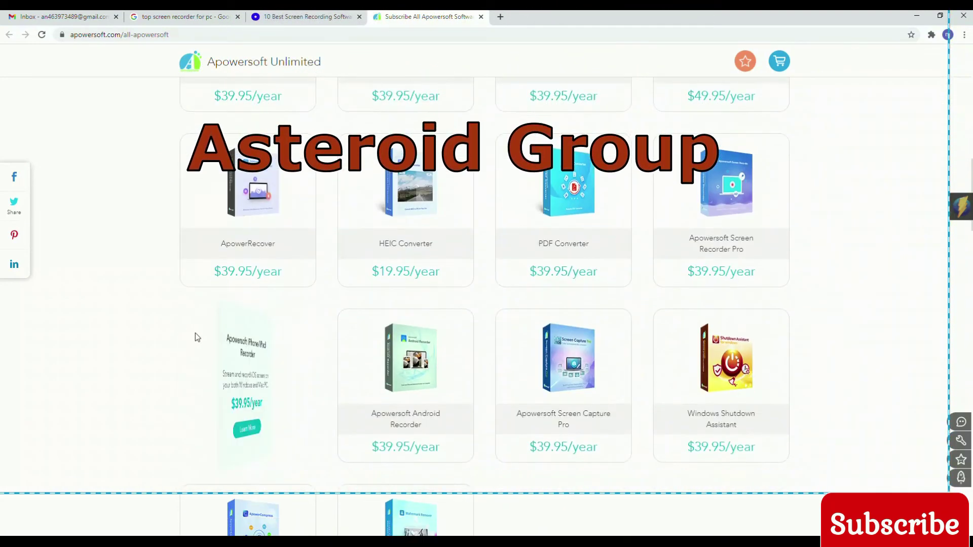
{"action": "scroll", "coordinate": [196, 327], "scroll_direction": "down", "scroll_amount": 3}
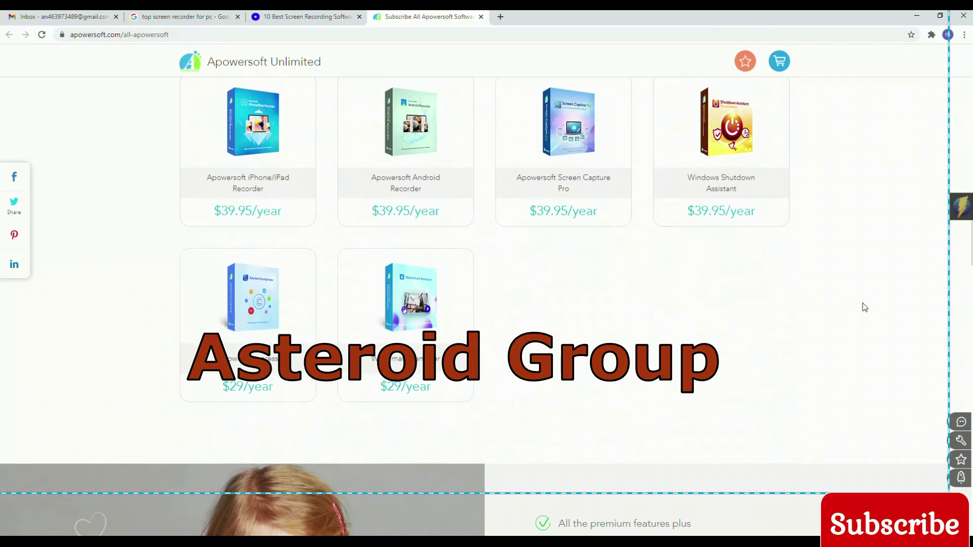
{"action": "scroll", "coordinate": [863, 304], "scroll_direction": "up", "scroll_amount": 2}
{"action": "scroll", "coordinate": [864, 302], "scroll_direction": "up", "scroll_amount": 2}
{"action": "scroll", "coordinate": [864, 302], "scroll_direction": "up", "scroll_amount": 3}
{"action": "scroll", "coordinate": [864, 302], "scroll_direction": "up", "scroll_amount": 3}
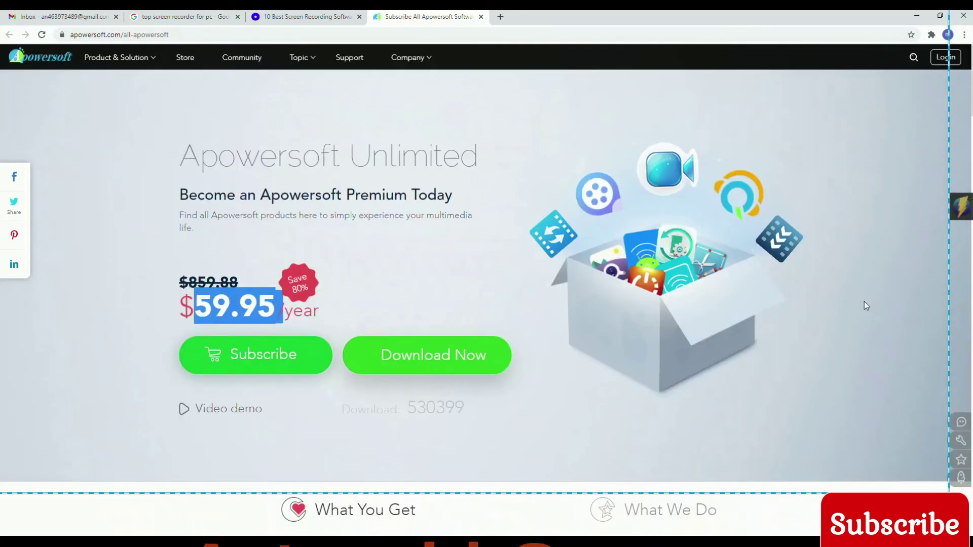
{"action": "scroll", "coordinate": [516, 269], "scroll_direction": "down", "scroll_amount": 1}
{"action": "scroll", "coordinate": [376, 250], "scroll_direction": "down", "scroll_amount": 3}
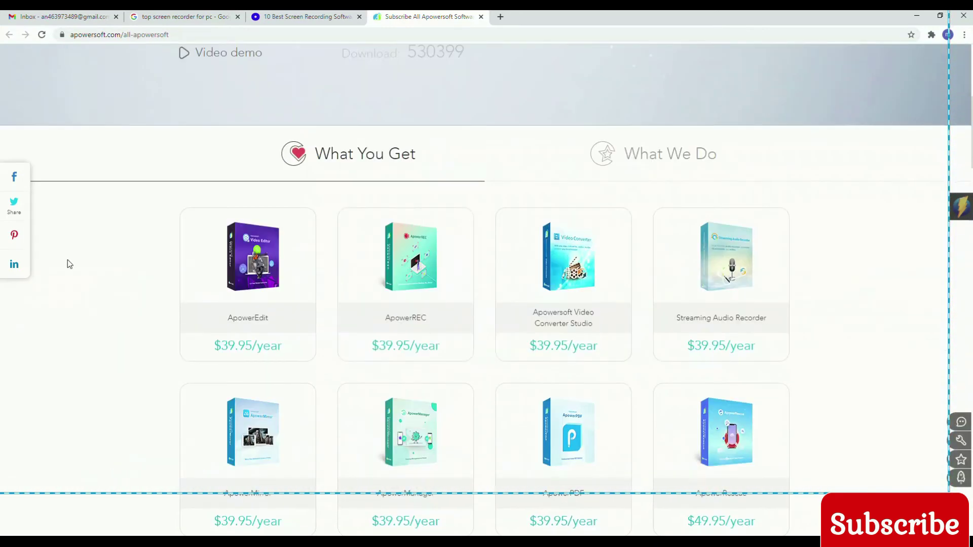
{"action": "scroll", "coordinate": [94, 267], "scroll_direction": "up", "scroll_amount": 1}
{"action": "scroll", "coordinate": [410, 337], "scroll_direction": "down", "scroll_amount": 2}
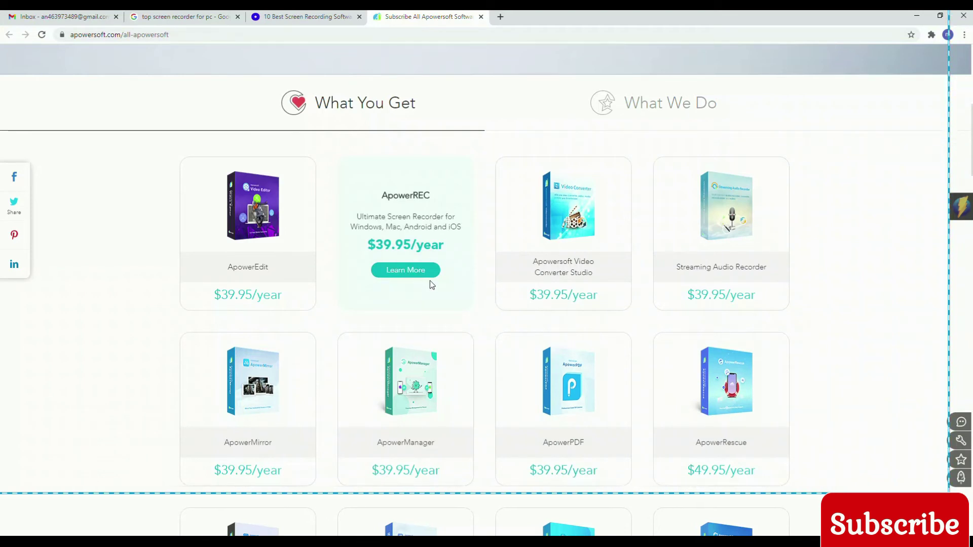
Shrink the capture area boundary slightly, then open a new browser tab
{"action": "left_click", "coordinate": [949, 205]}
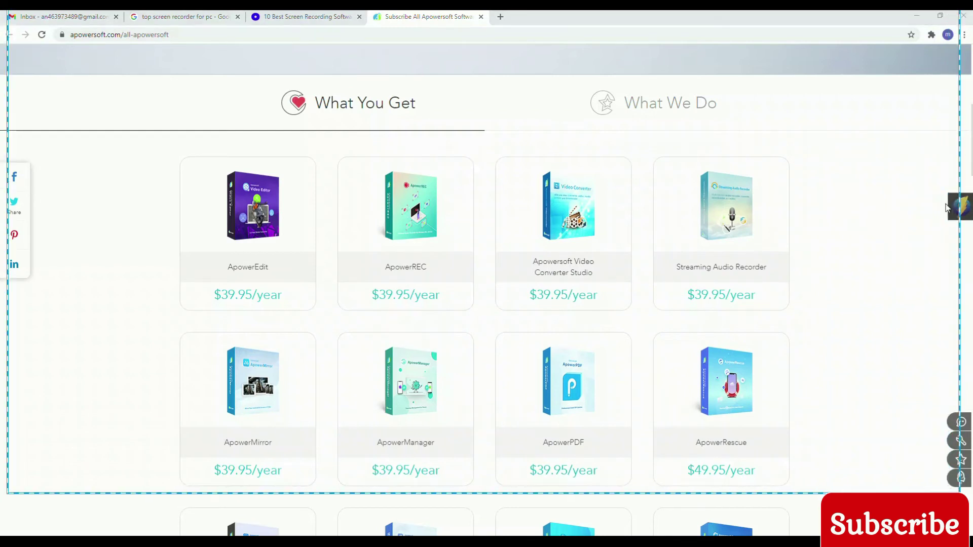
{"action": "left_click", "coordinate": [544, 495]}
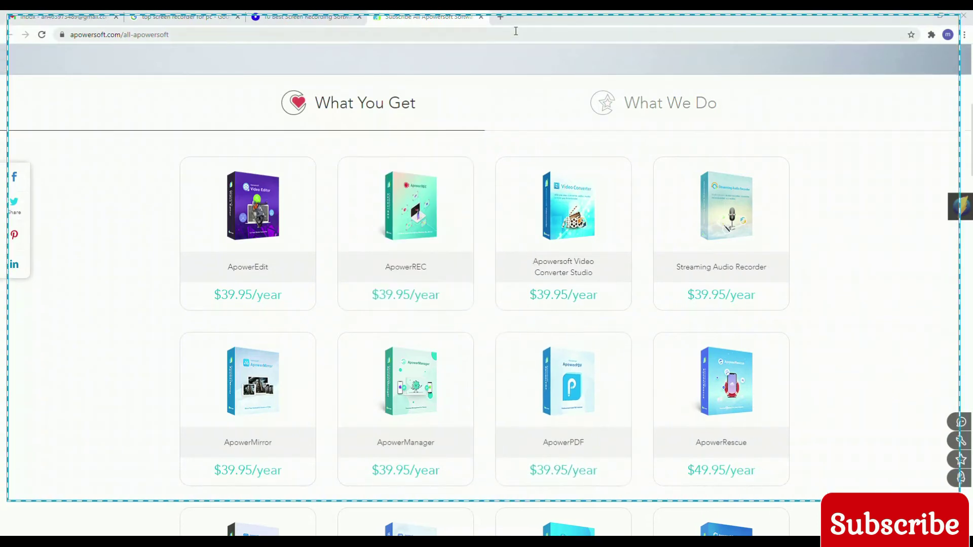
{"action": "left_click", "coordinate": [527, 491]}
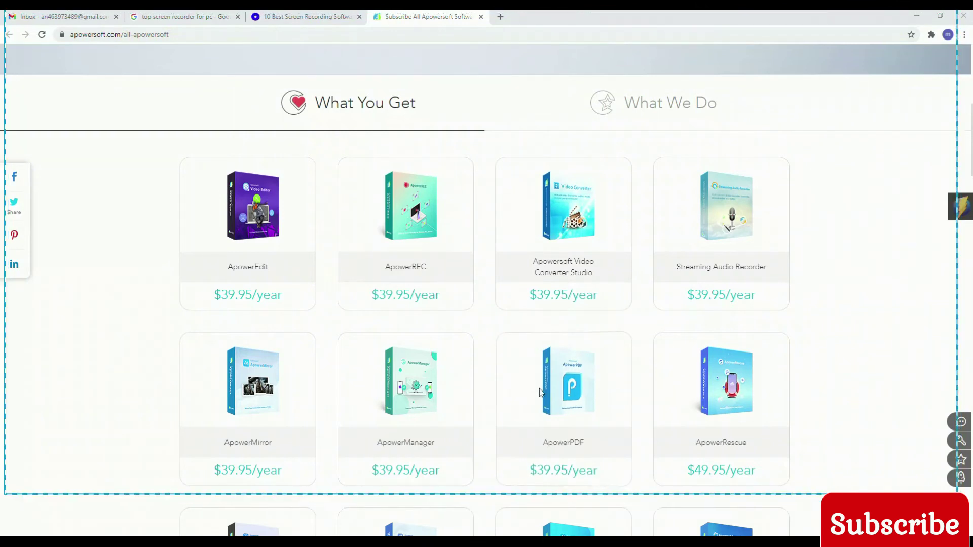
{"action": "left_click", "coordinate": [500, 17]}
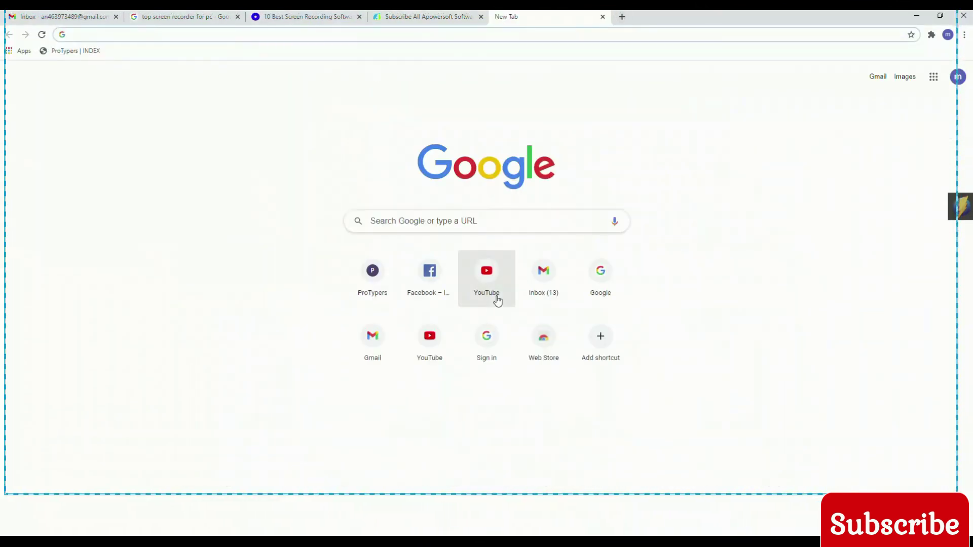
Open YouTube from the new-tab shortcut, then stop the recording to bring up saving
{"action": "left_click", "coordinate": [490, 282]}
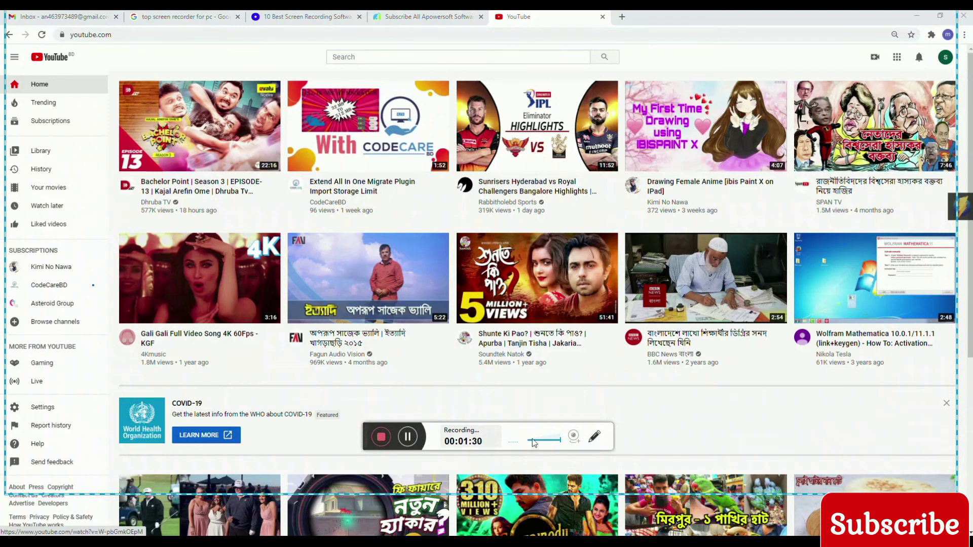
{"action": "left_click", "coordinate": [382, 438]}
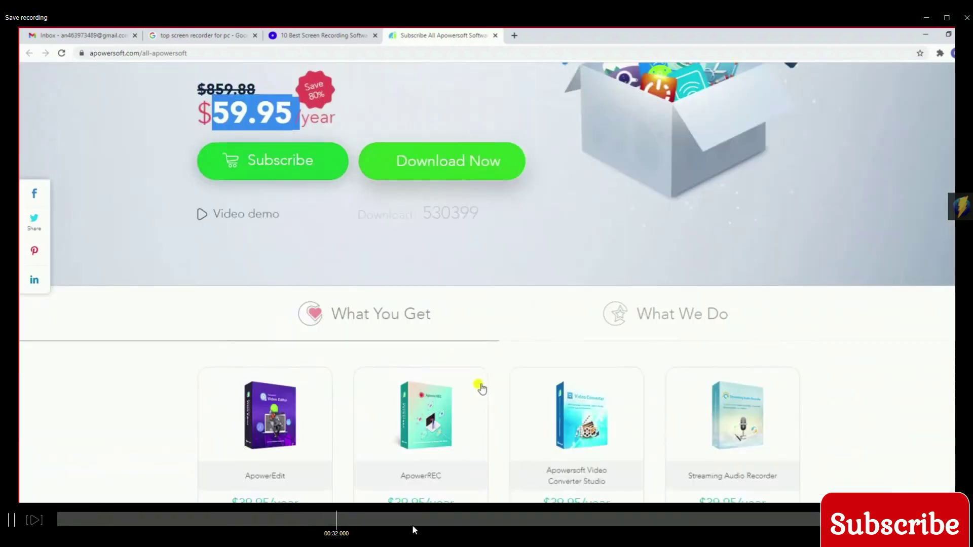
Preview the recording at the product grid, a later moment, and the loaded YouTube page
{"action": "left_click", "coordinate": [552, 522]}
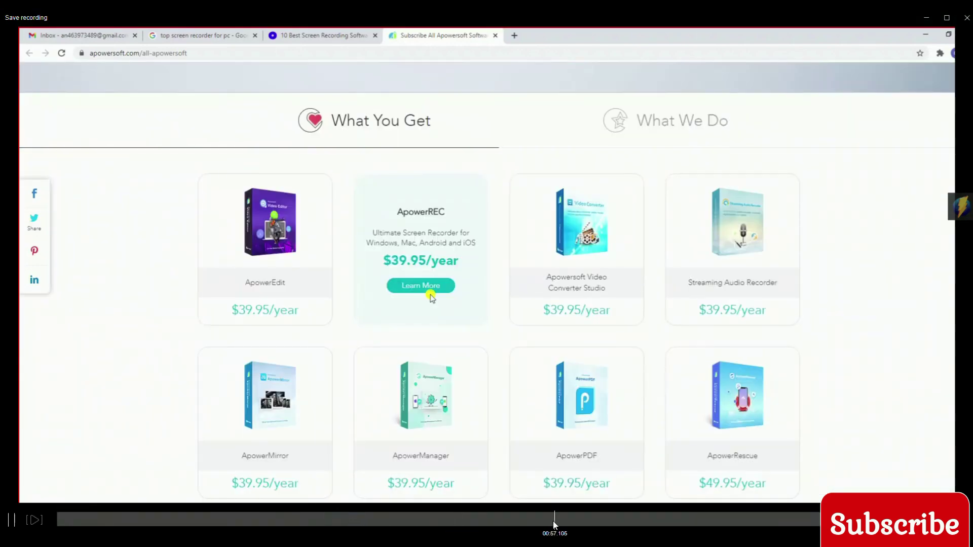
{"action": "left_click", "coordinate": [690, 519]}
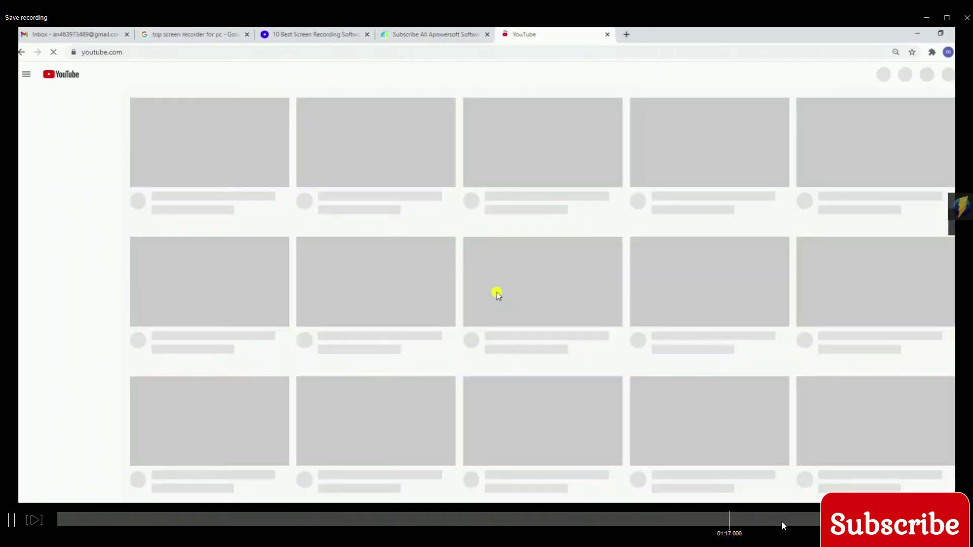
{"action": "left_click", "coordinate": [781, 522]}
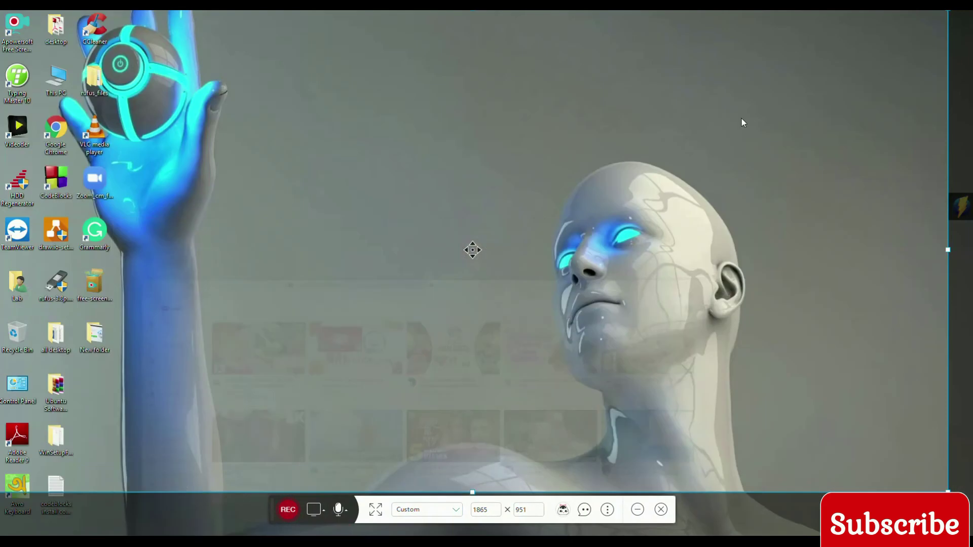
Open New folder and check the MP4 recording's Properties, confirming its size is 97.0 MB
{"action": "left_click", "coordinate": [88, 342]}
{"action": "double_click", "coordinate": [89, 344]}
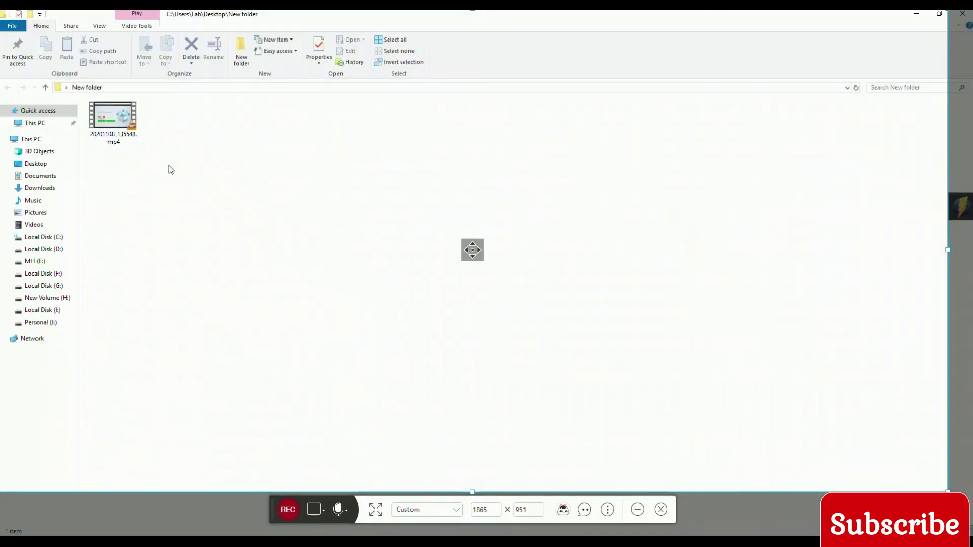
{"action": "left_click", "coordinate": [107, 116]}
{"action": "right_click", "coordinate": [110, 120]}
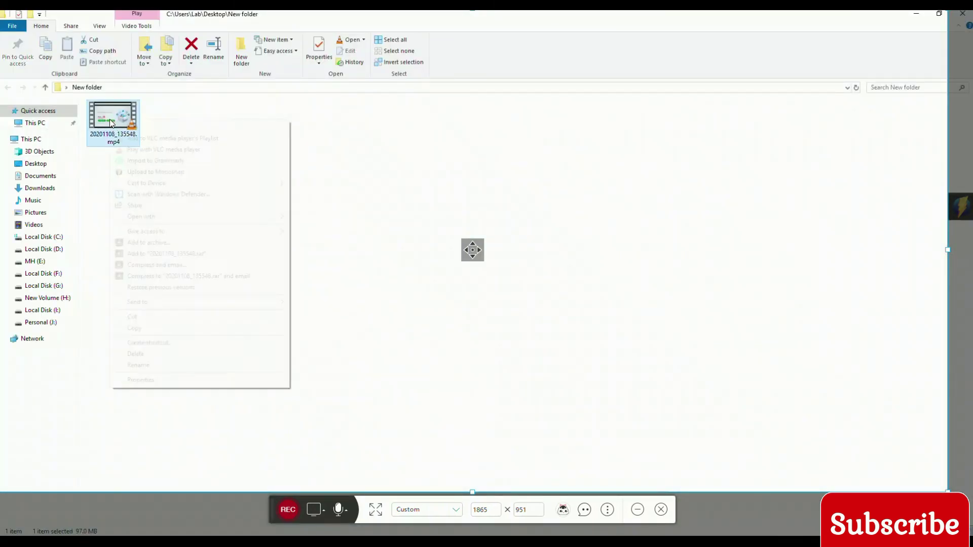
{"action": "left_click", "coordinate": [204, 379]}
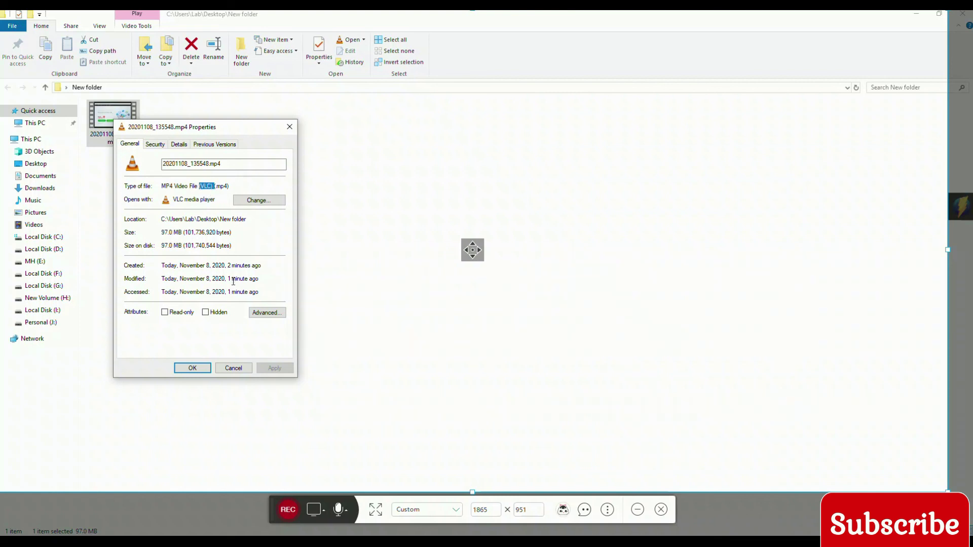
{"action": "left_click", "coordinate": [289, 126]}
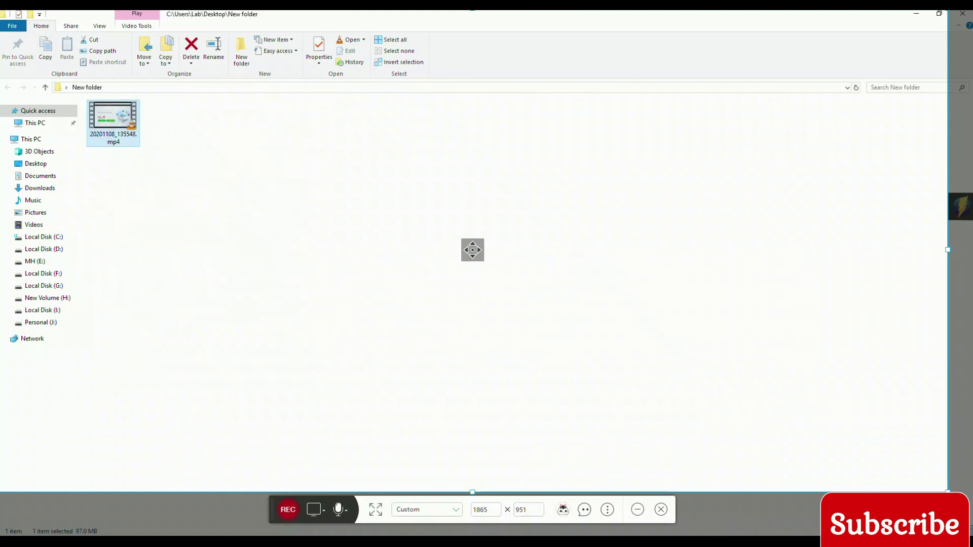
{"action": "left_click", "coordinate": [606, 509]}
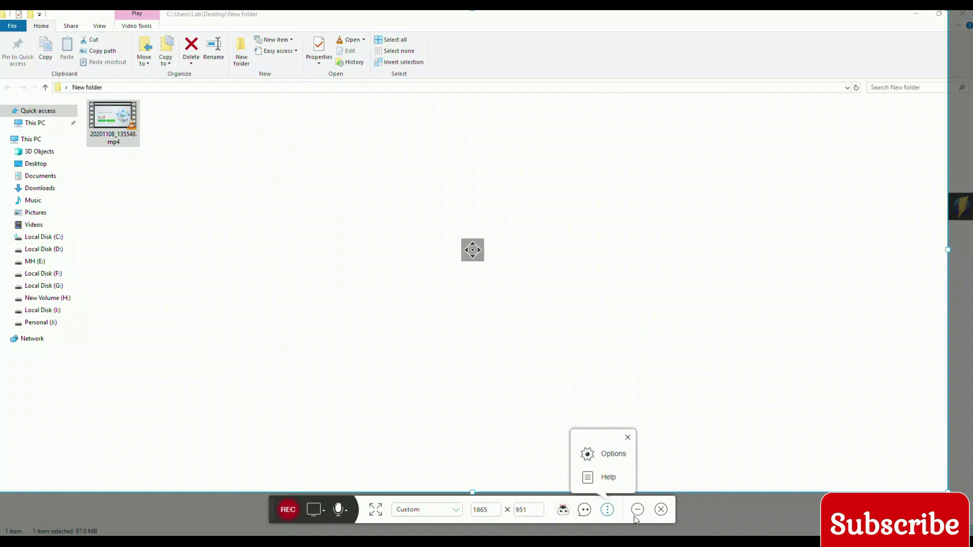
Reset dialog warnings in the recorder's Options, then exit Apowersoft Free Screen Recorder
{"action": "left_click", "coordinate": [613, 454]}
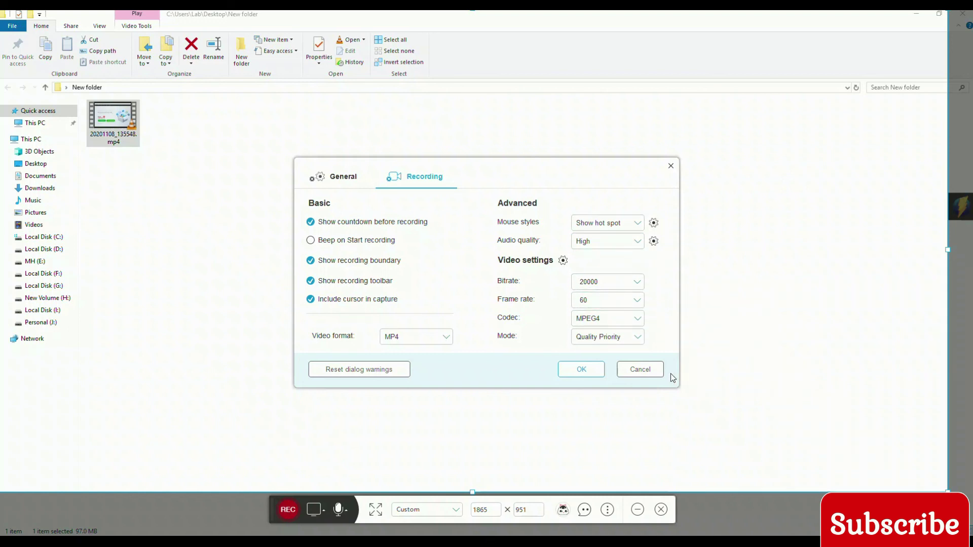
{"action": "left_click", "coordinate": [350, 372]}
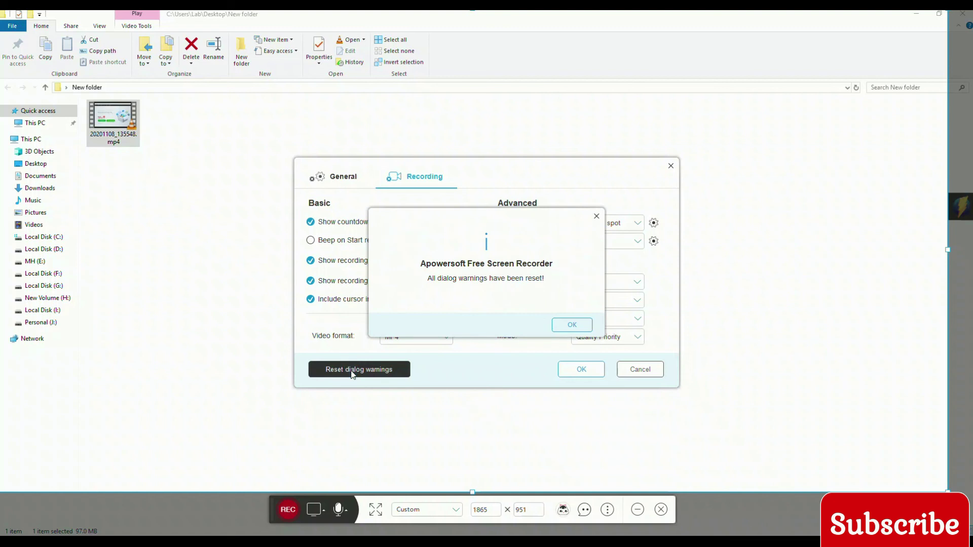
{"action": "left_click", "coordinate": [552, 329]}
{"action": "left_click", "coordinate": [582, 369]}
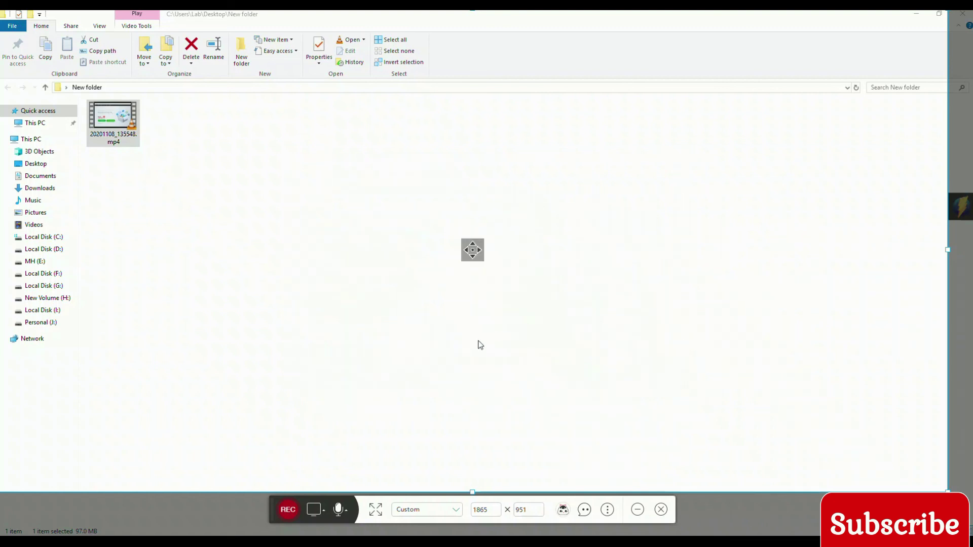
{"action": "left_click", "coordinate": [661, 510]}
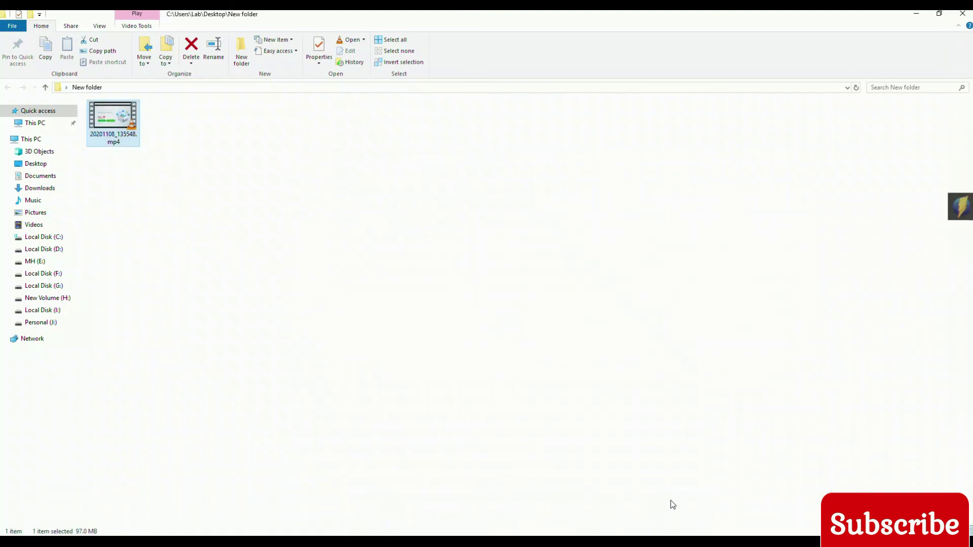